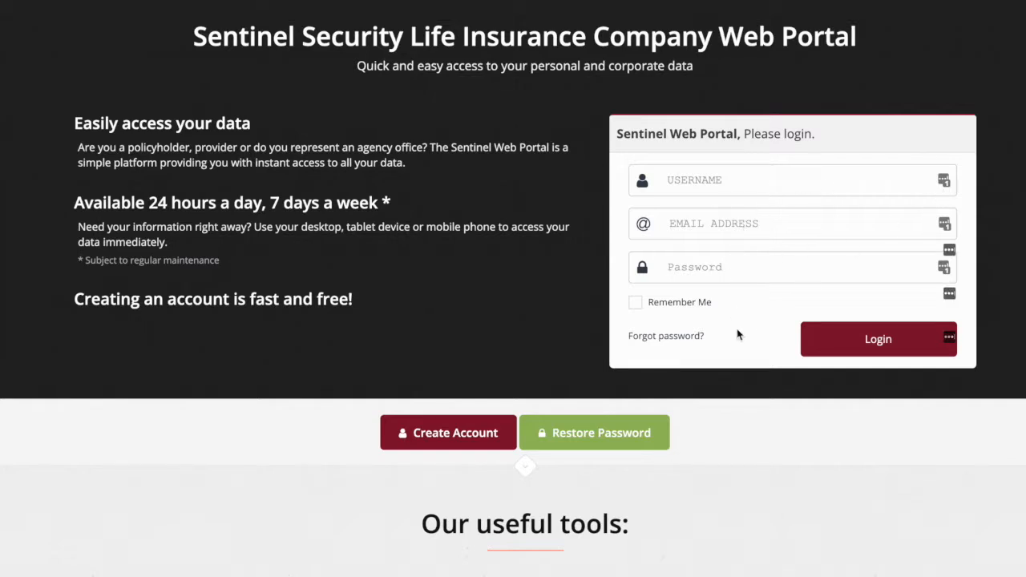
Step: Log in to the agent web portal and open the Electronic Application page under Agent Tools
left_click(906, 331)
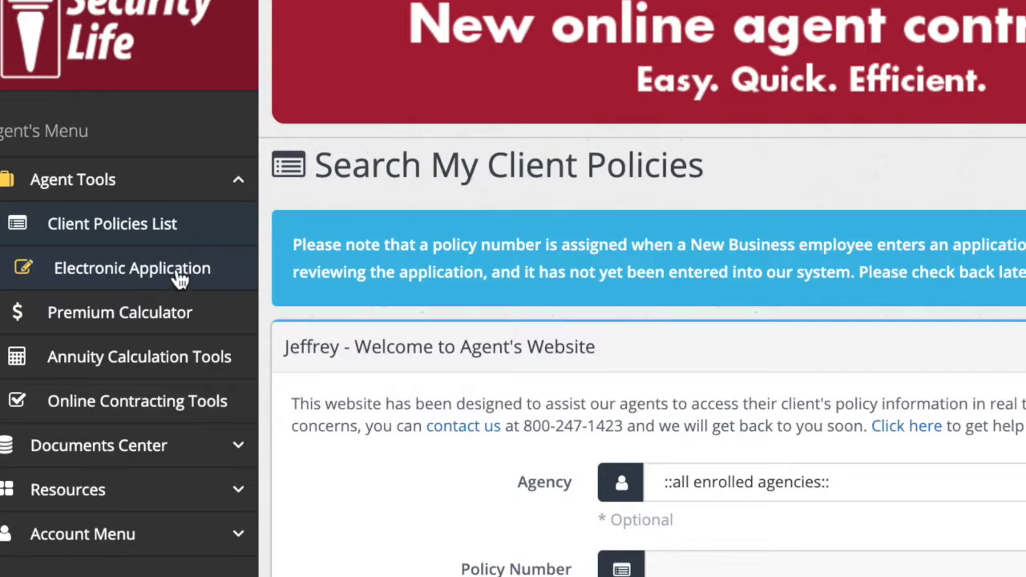
left_click(223, 280)
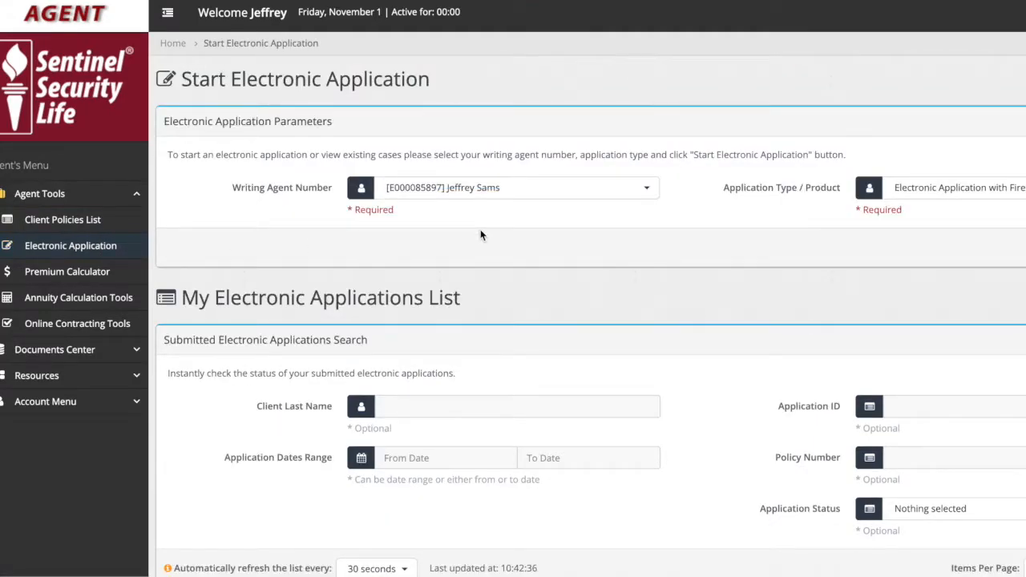
Step: Start an electronic application with the preselected writing agent and FireLight application type
scroll(480, 230, "right", 2)
scroll(480, 229, "left", 2)
scroll(480, 229, "right", 2)
scroll(481, 229, "left", 1)
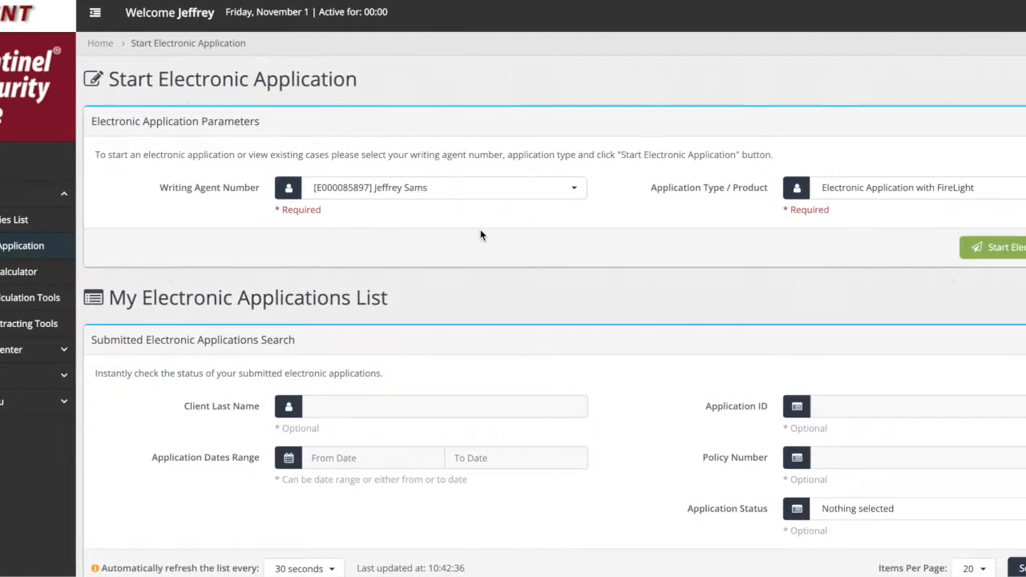
scroll(480, 230, "right", 2)
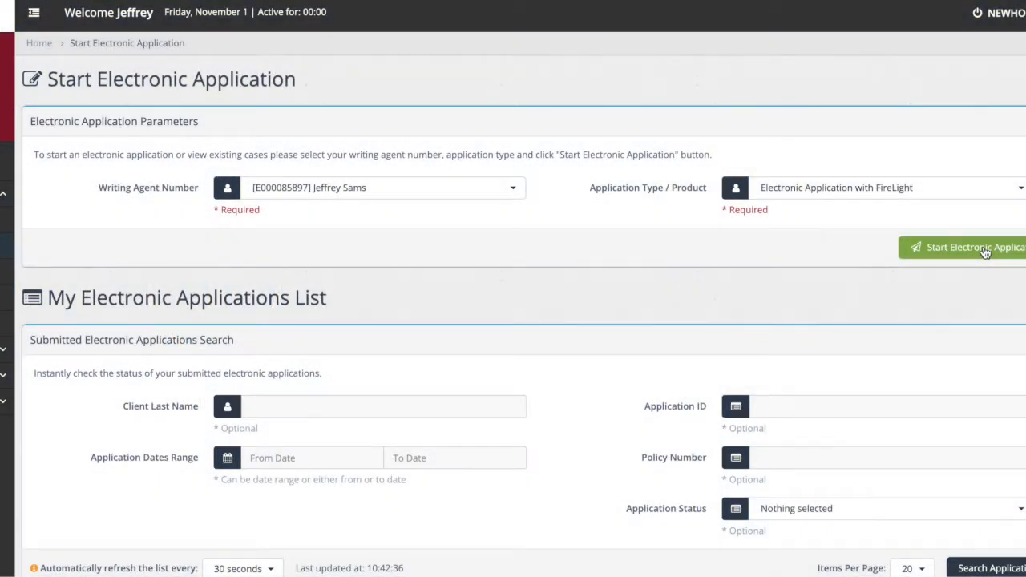
left_click(985, 250)
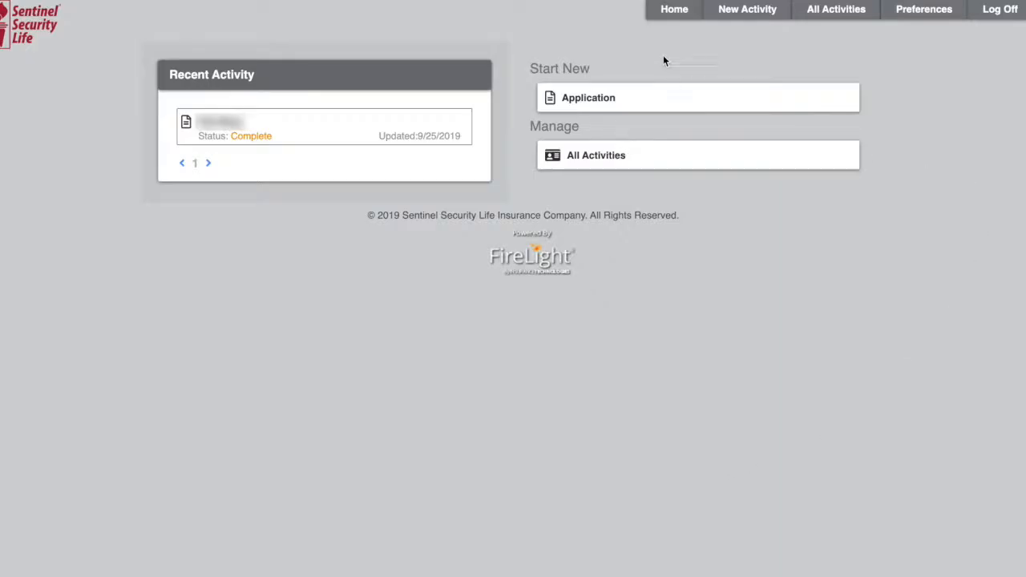
Step: Start a new application and set its jurisdiction to Illinois
left_click(653, 97)
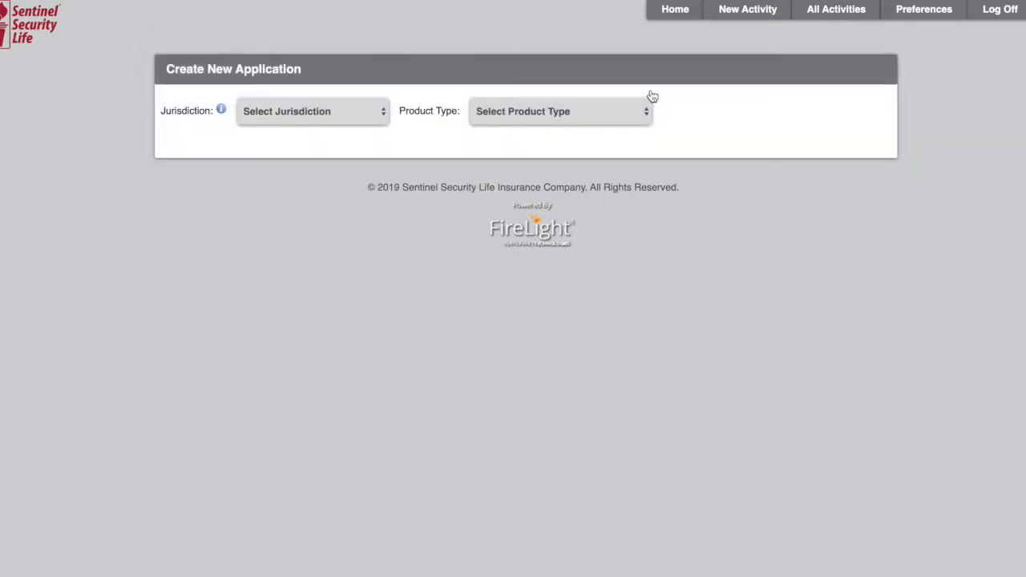
left_click(356, 113)
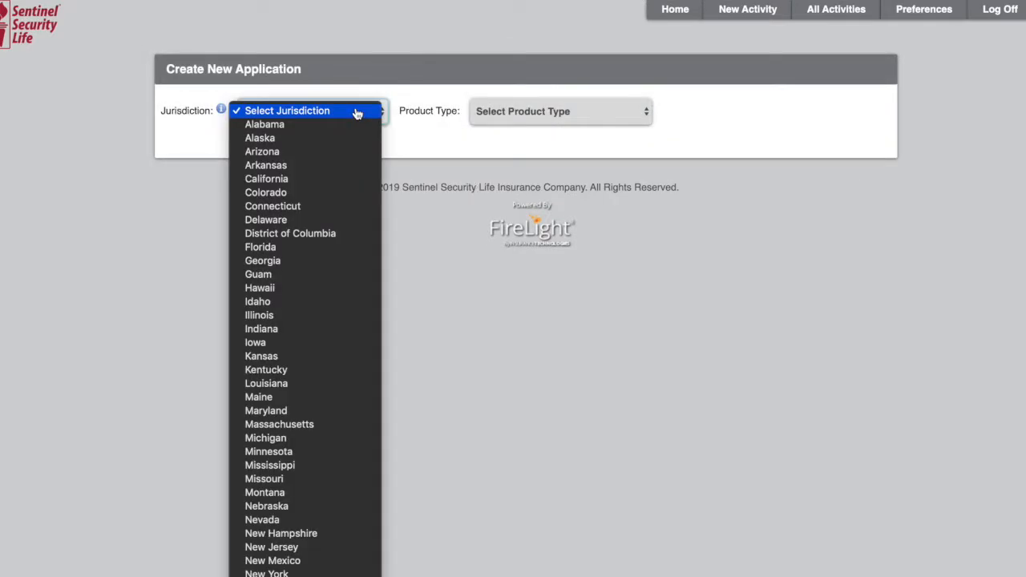
left_click(323, 315)
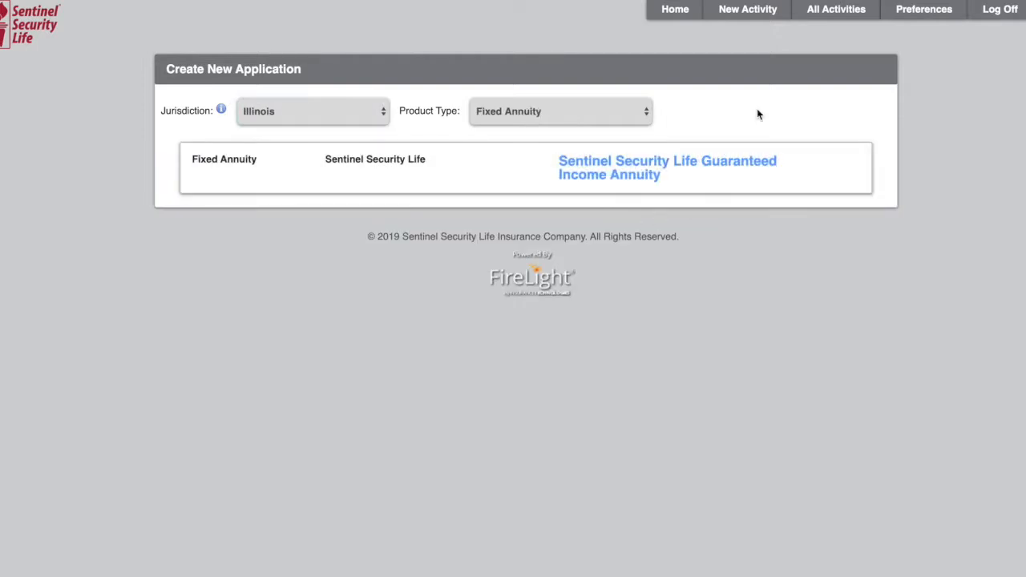
Step: Set the product type to Medicare Supplement and choose the Sentinel Security Life Medicare Supplement product
left_click(626, 116)
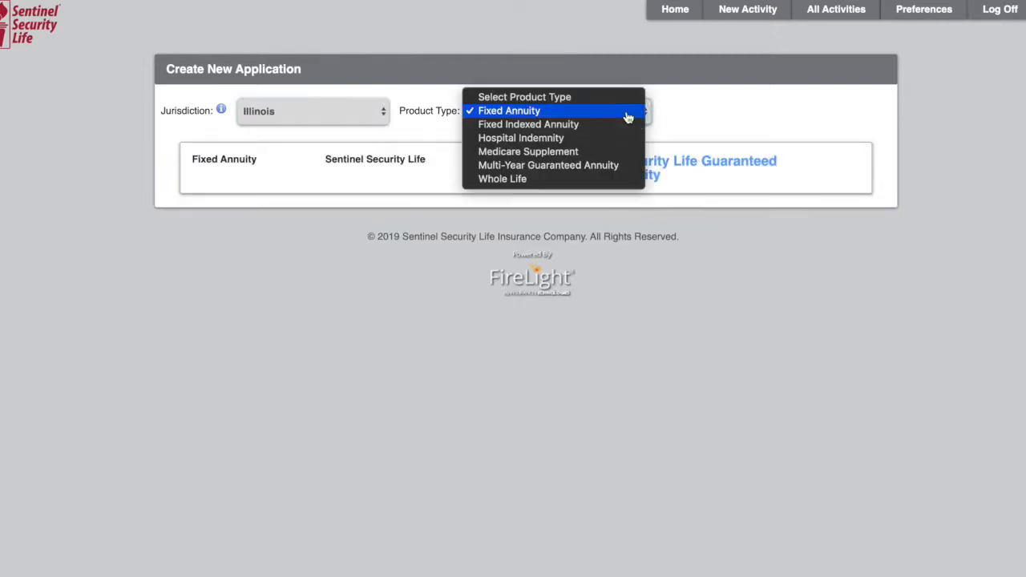
left_click(596, 152)
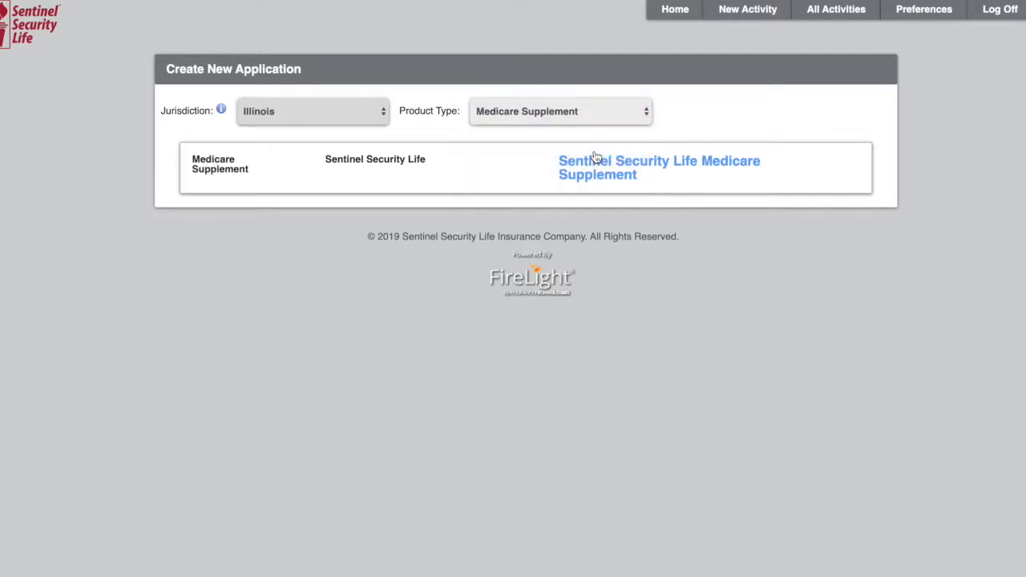
left_click(597, 157)
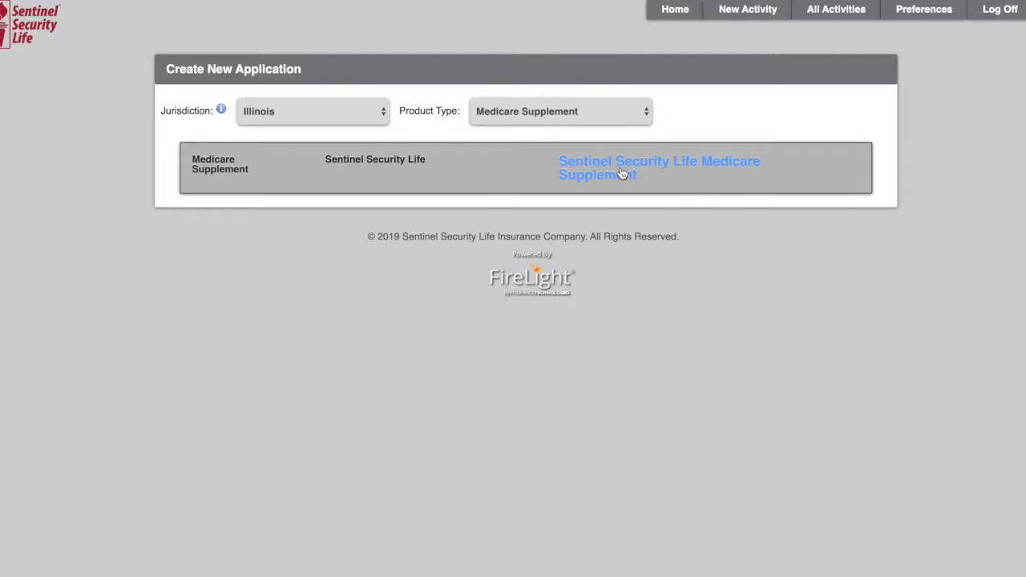
left_click(628, 166)
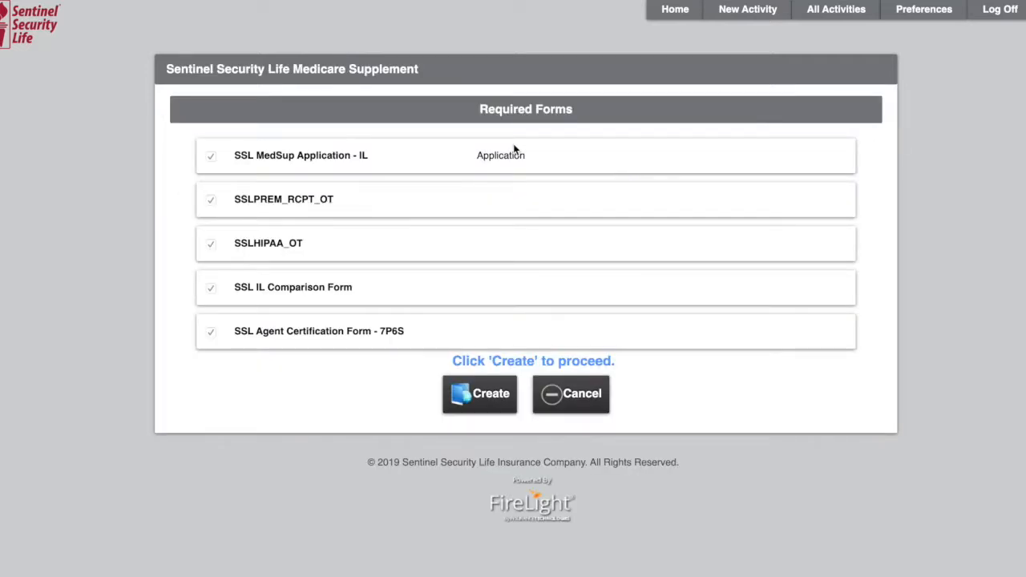
Step: Create the application, replacing "New Application" in its name with the applicant's last and first names
left_click(486, 397)
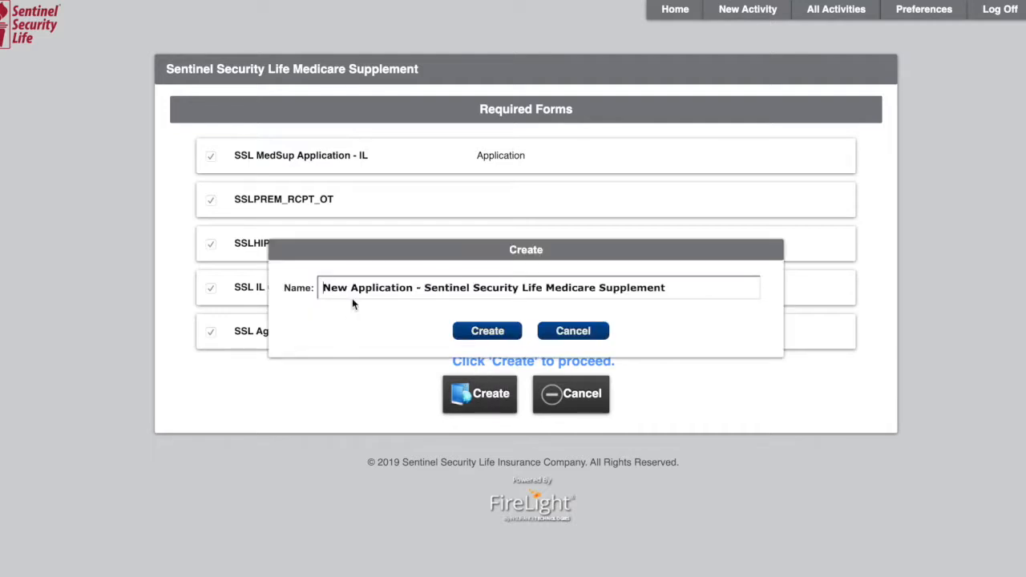
left_click_drag(367, 289, 313, 284)
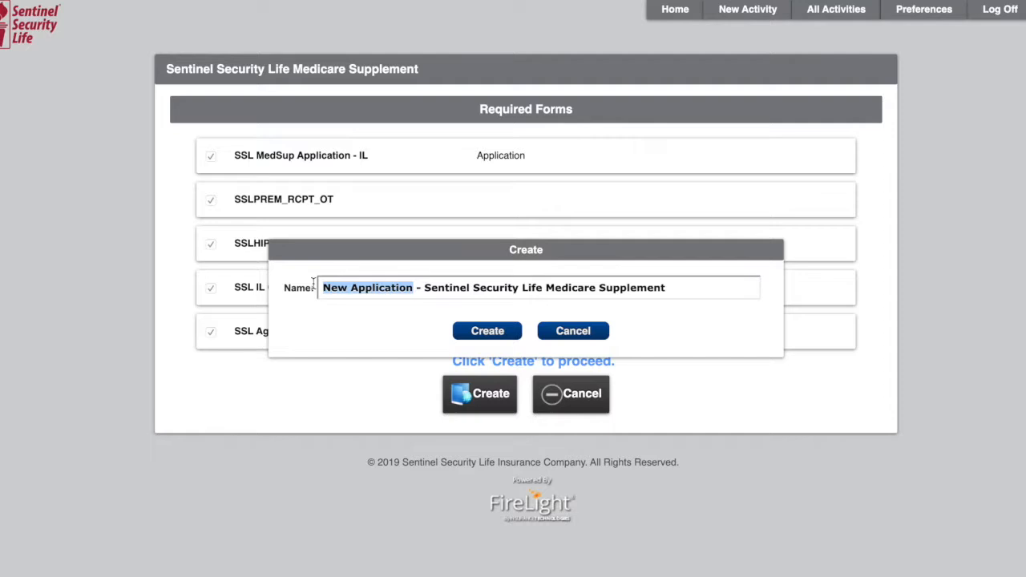
type("Testerson")
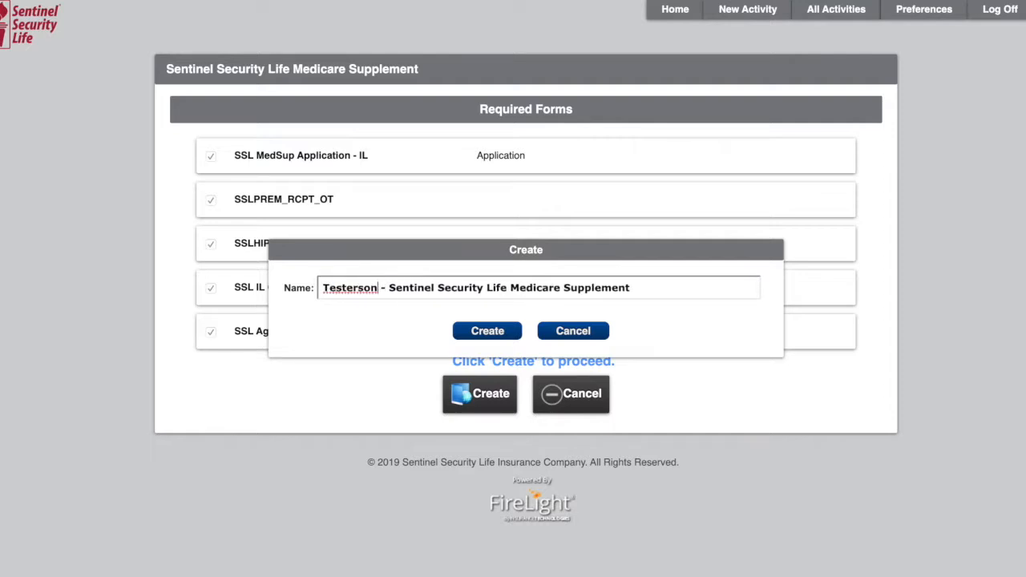
type(", Testy")
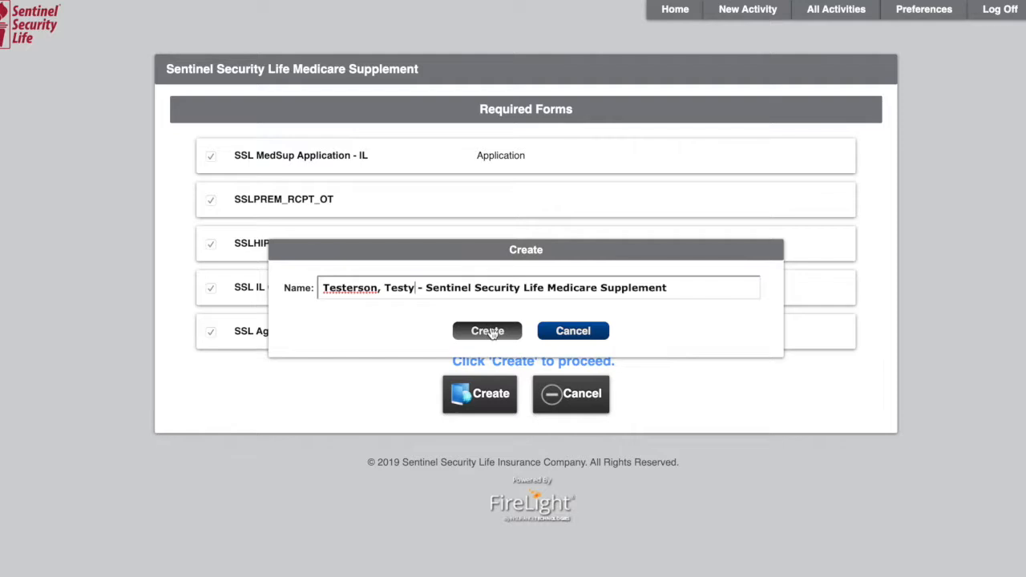
left_click(491, 335)
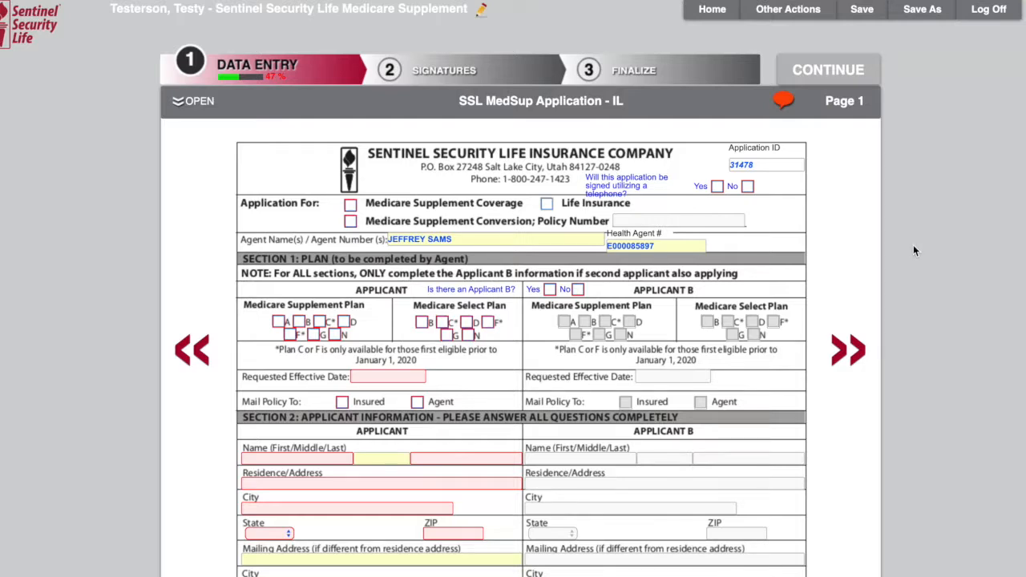
Step: Mark the application for Medicare Supplement Coverage and answer Yes to telephone signing, acknowledging the signature instructions
scroll(914, 251, "down", 2)
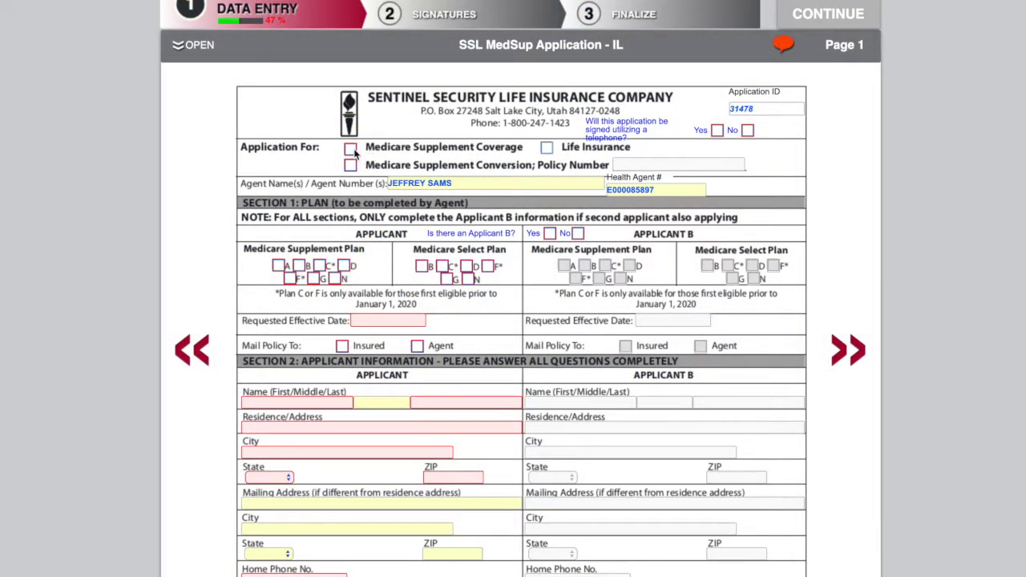
left_click(352, 151)
key("ctrl+plus")
key("ctrl+plus")
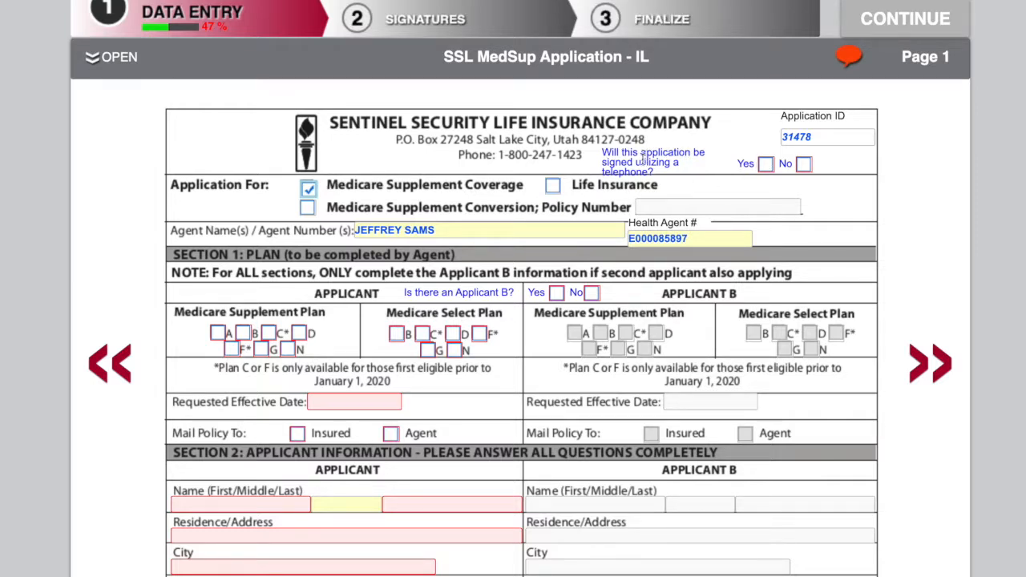
left_click(765, 165)
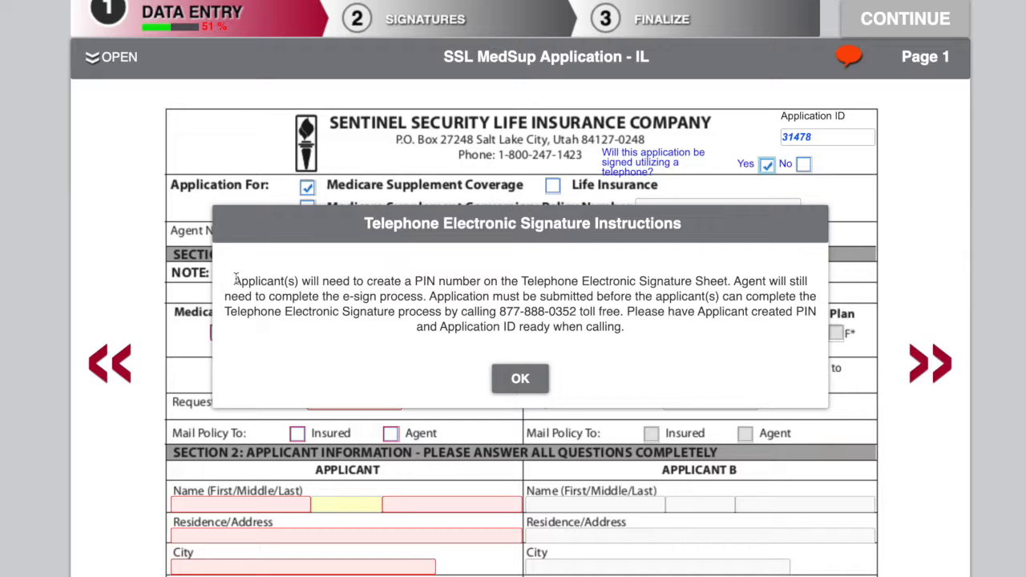
left_click(522, 381)
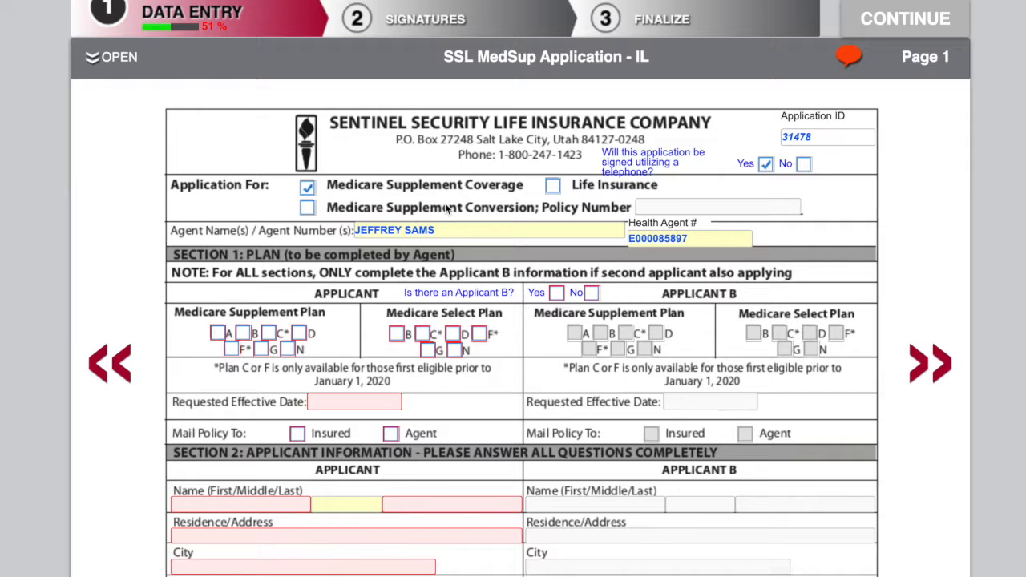
Step: Select Medicare Supplement Plan G for the applicant and answer No to having an Applicant B
scroll(445, 201, "down", 3)
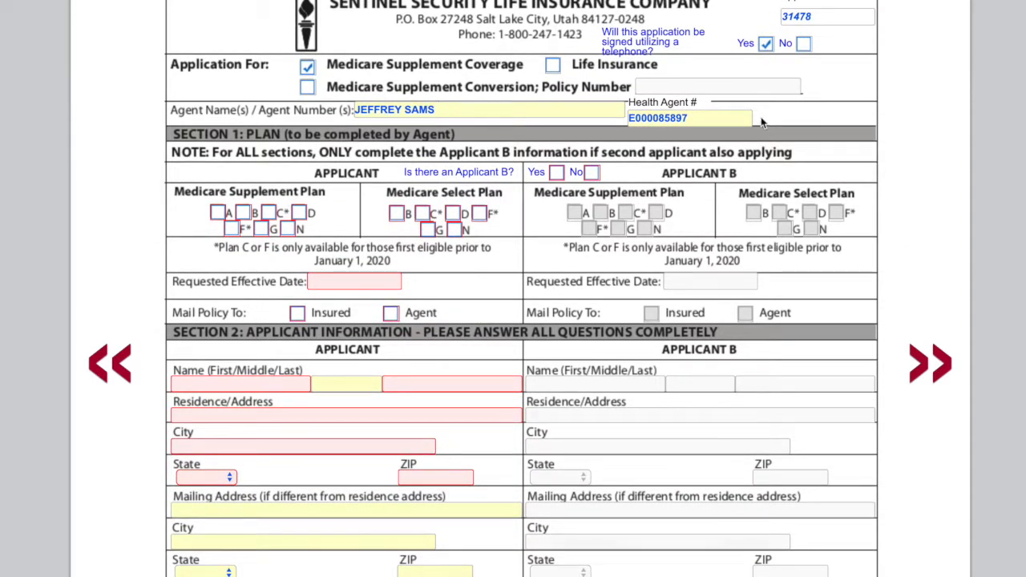
scroll(373, 224, "down", 1)
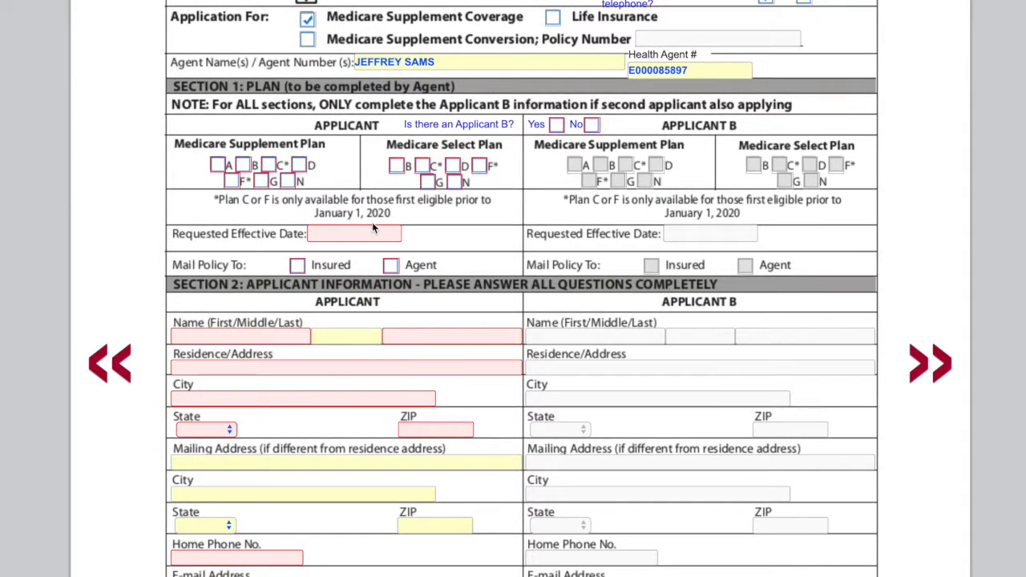
left_click(264, 182)
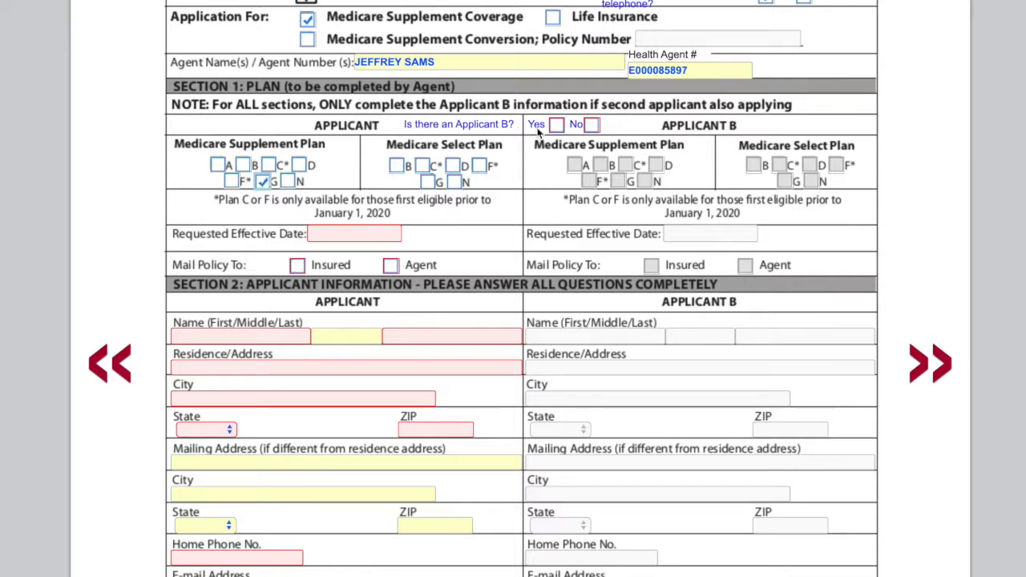
left_click(593, 127)
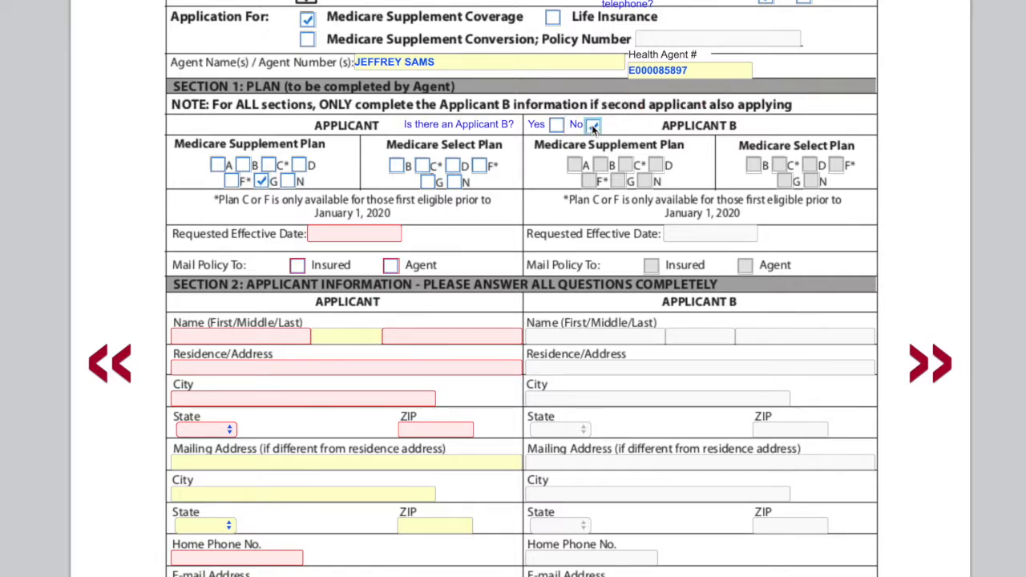
Step: Set the requested effective date to 01/01/2020 and choose to mail the policy to the Agent
scroll(482, 160, "down", 3)
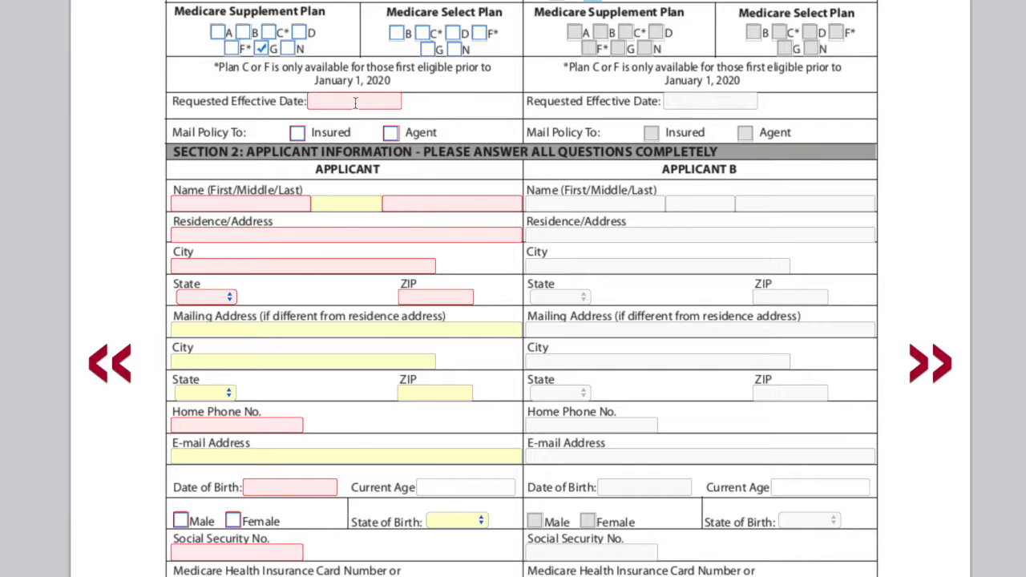
left_click(355, 102)
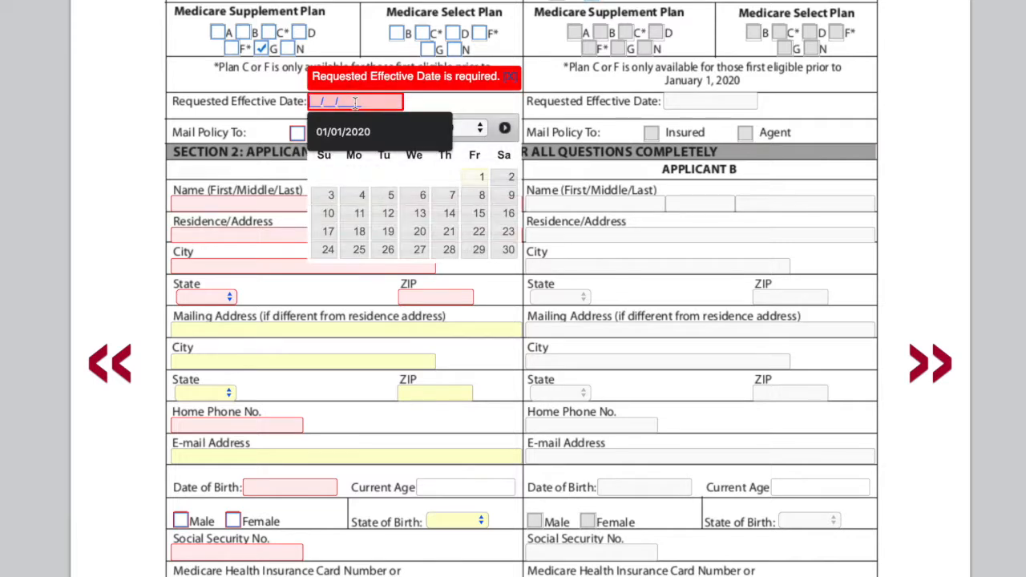
left_click(506, 130)
left_click(506, 130)
left_click(505, 130)
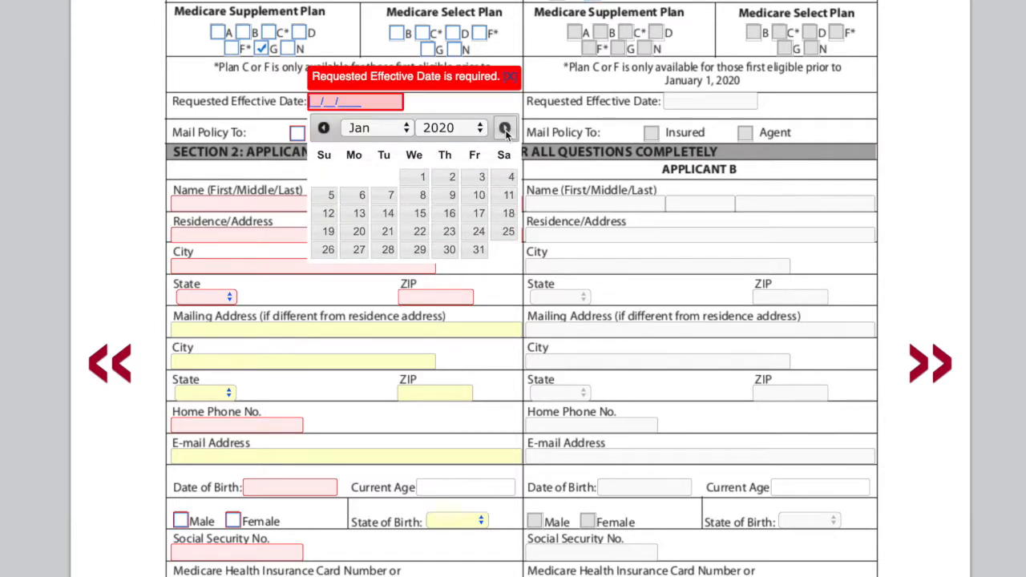
left_click(426, 178)
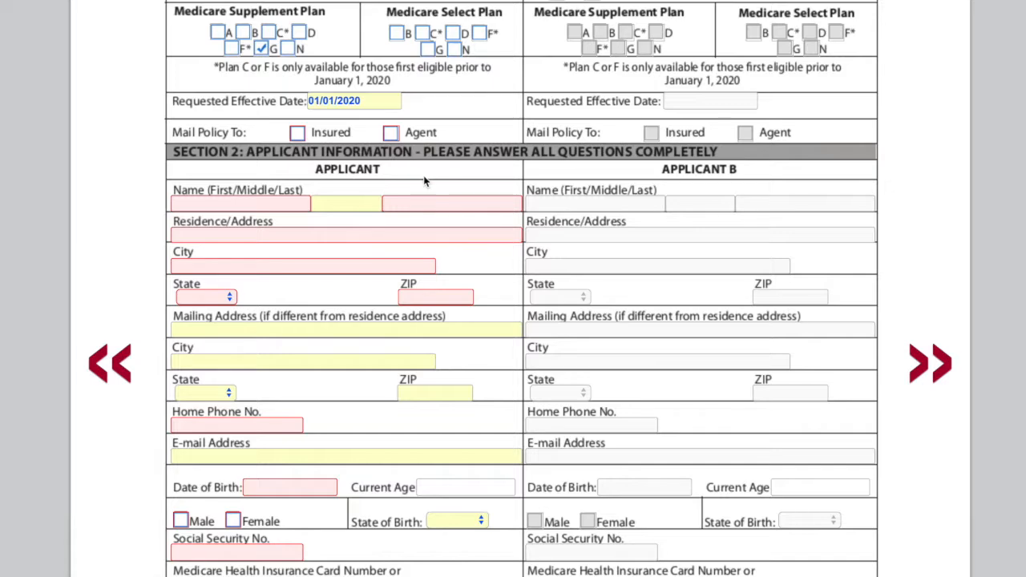
left_click(392, 134)
Step: Fill in the applicant's first and last name from the saved suggestions
scroll(381, 139, "down", 3)
left_click(237, 82)
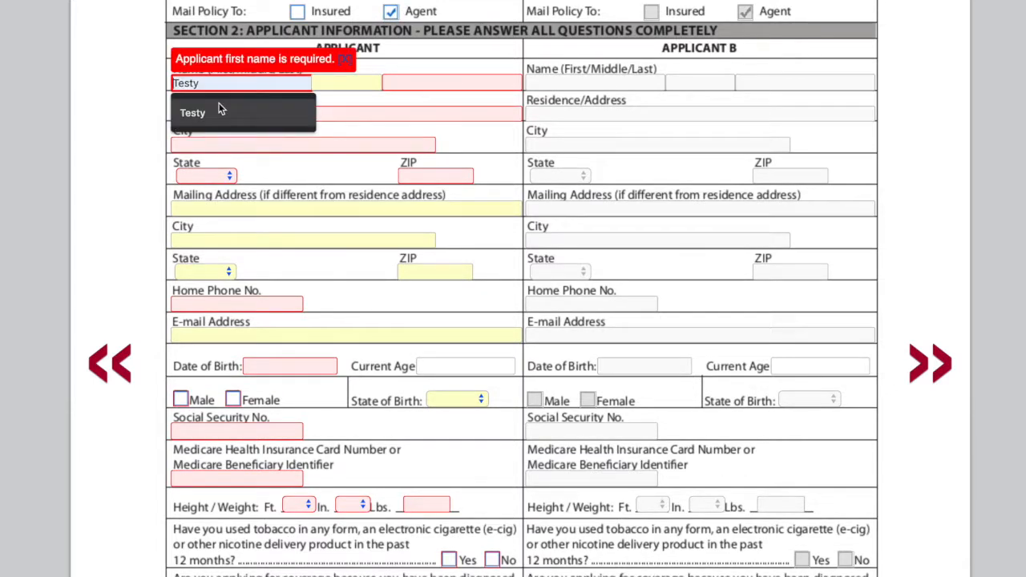
left_click(212, 112)
left_click(416, 87)
left_click(405, 113)
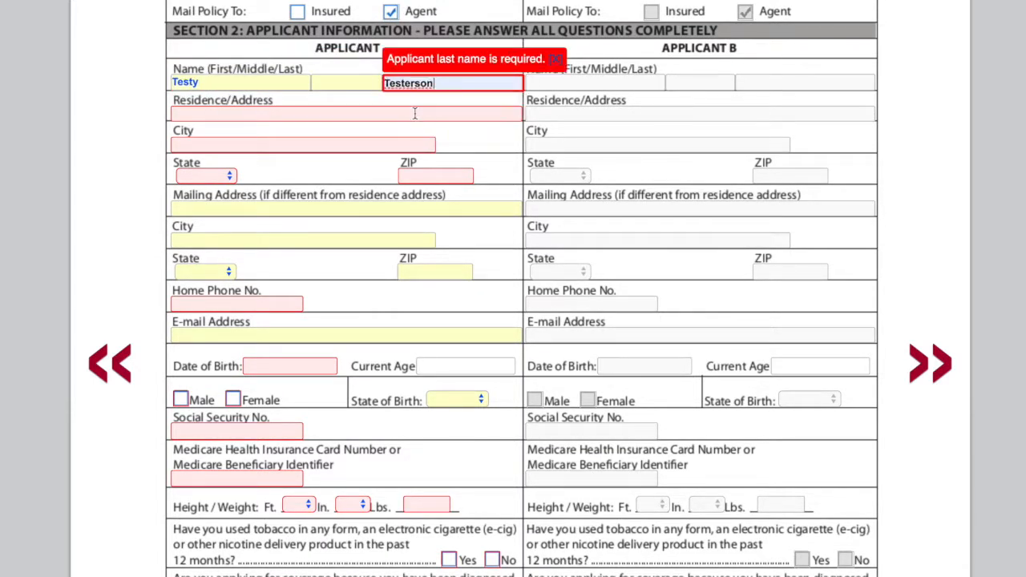
Step: Fill in the applicant's residence street address and city from the saved suggestions
left_click(222, 113)
left_click(200, 144)
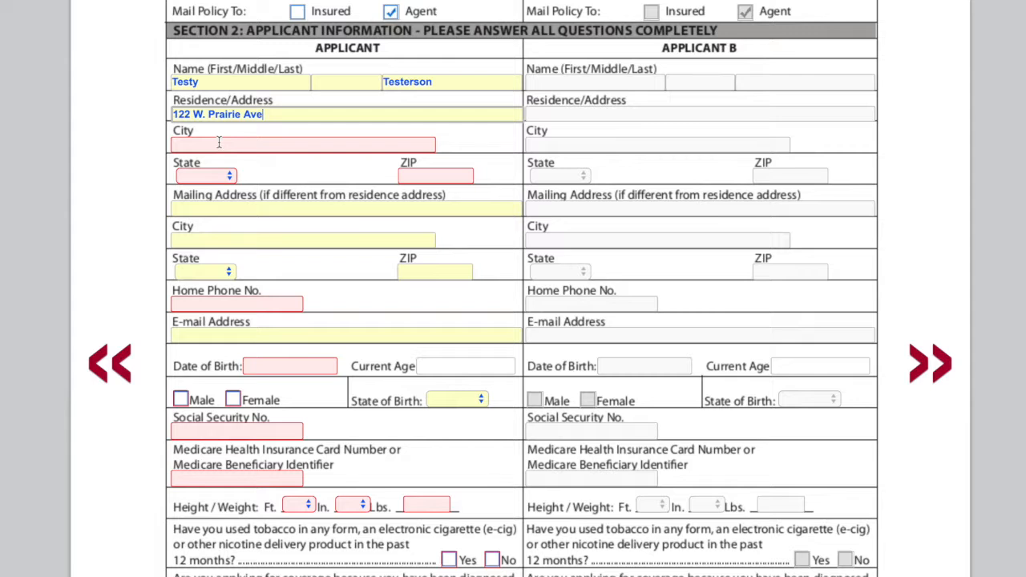
left_click(204, 145)
left_click(210, 177)
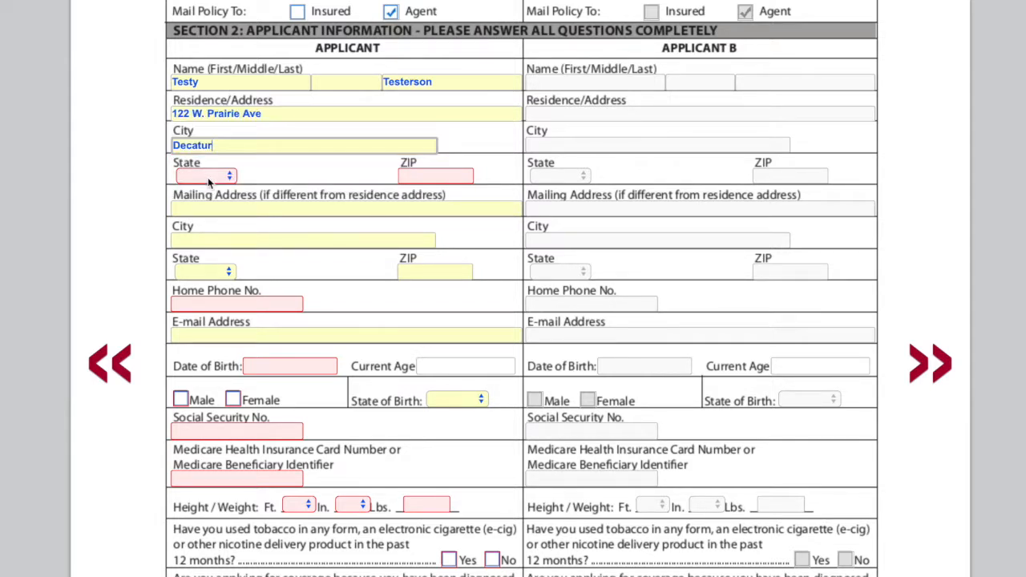
Step: Set the applicant's residence state to IL and the ZIP code to 62523
left_click(208, 177)
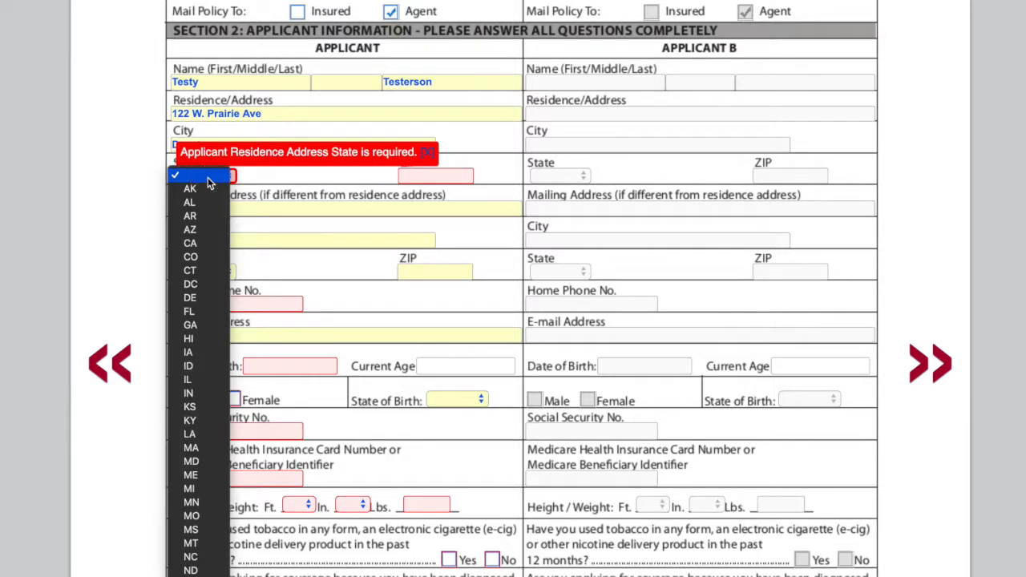
left_click(190, 380)
left_click(429, 176)
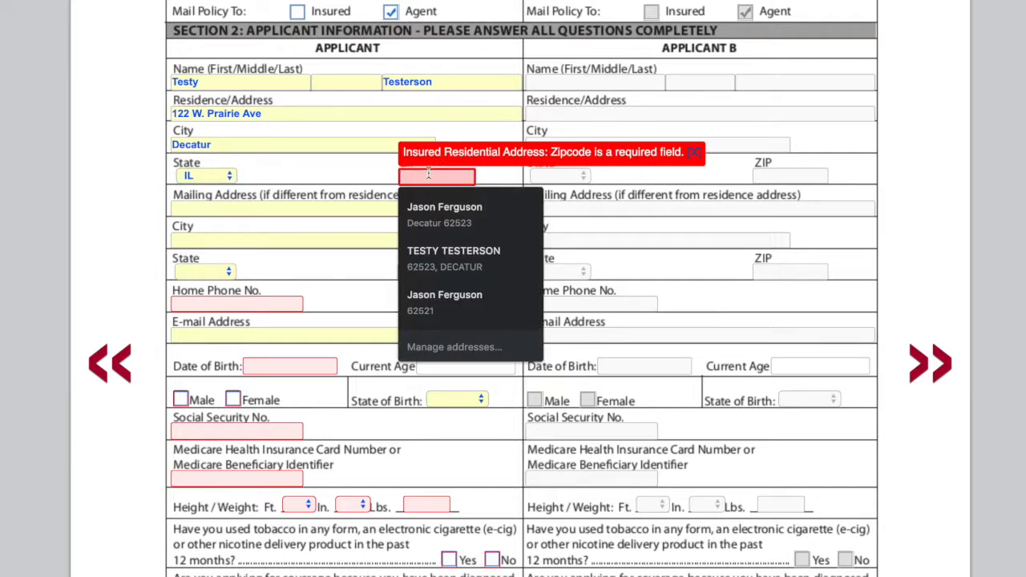
left_click(360, 167)
left_click(426, 175)
type("62523")
key("Tab")
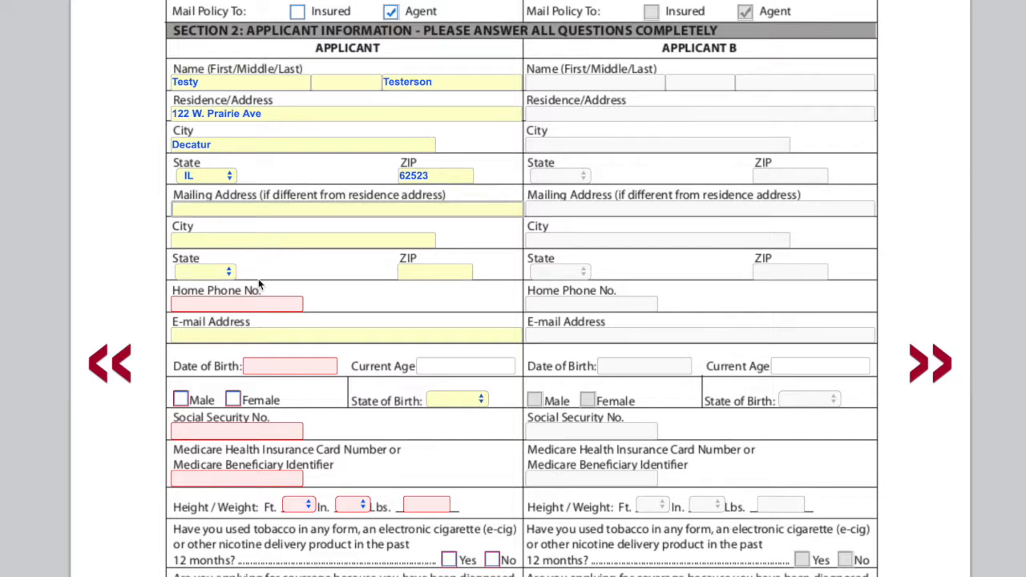
Step: Fill in the applicant's home phone number and e-mail address from the saved suggestions
scroll(260, 284, "down", 3)
left_click(248, 205)
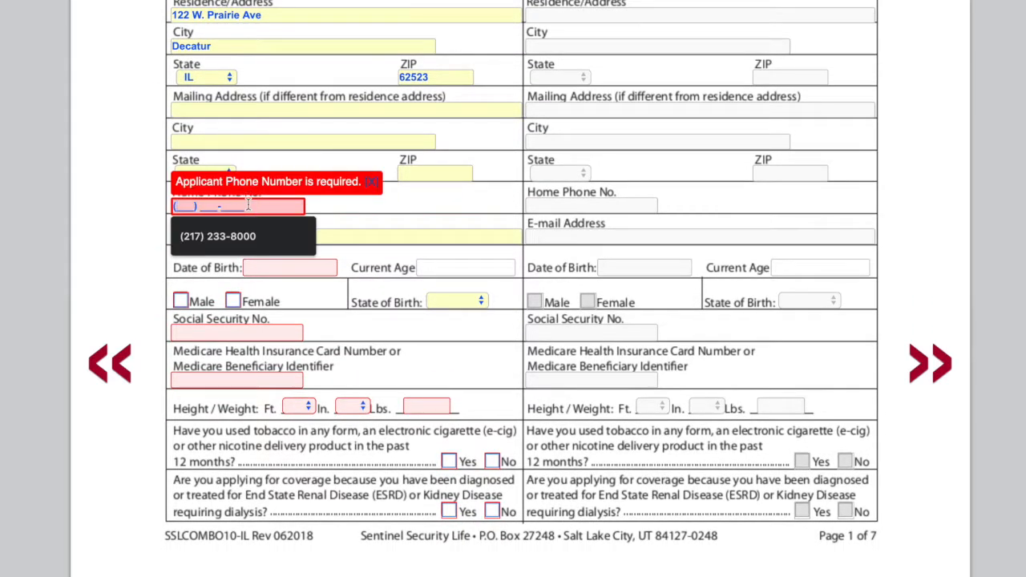
left_click(218, 236)
left_click(213, 238)
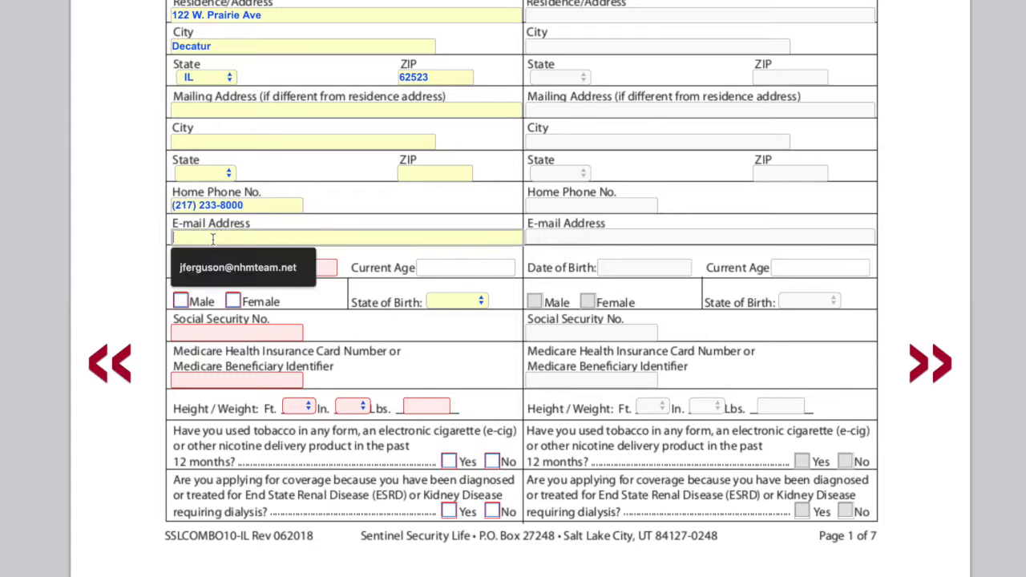
left_click(231, 271)
Step: Fill in the applicant's date of birth from the saved suggestion
left_click(308, 273)
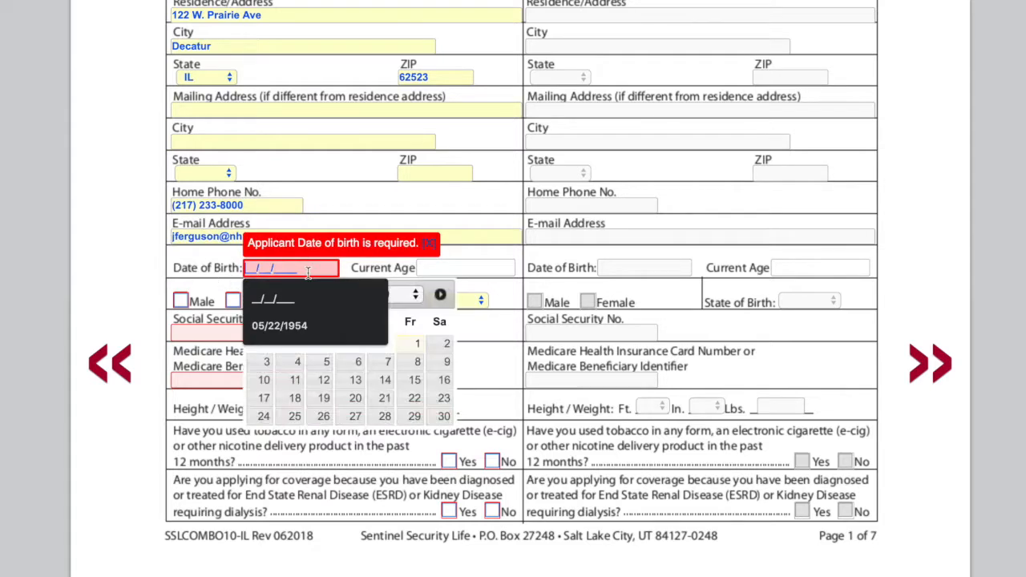
left_click(298, 322)
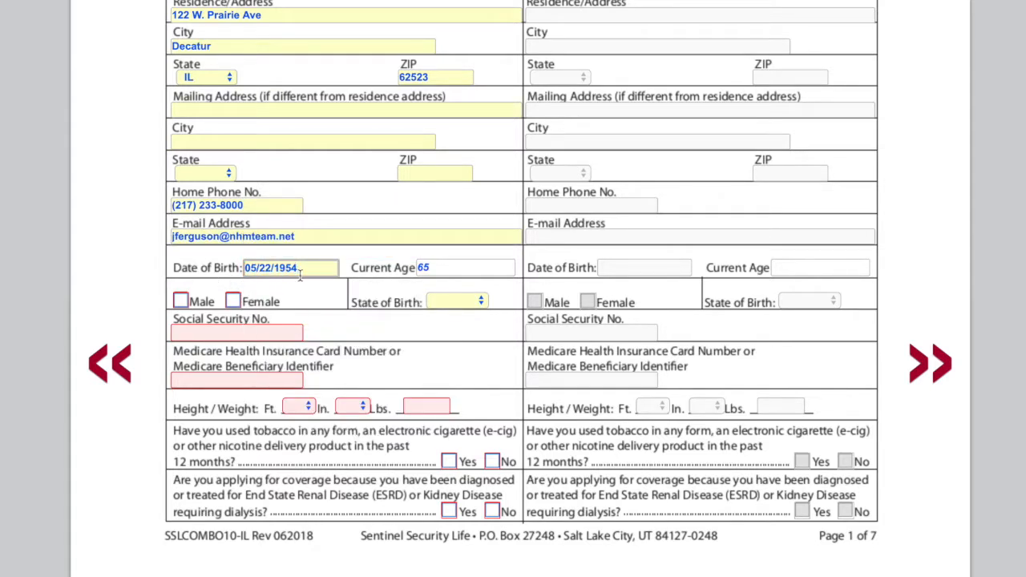
key("Tab")
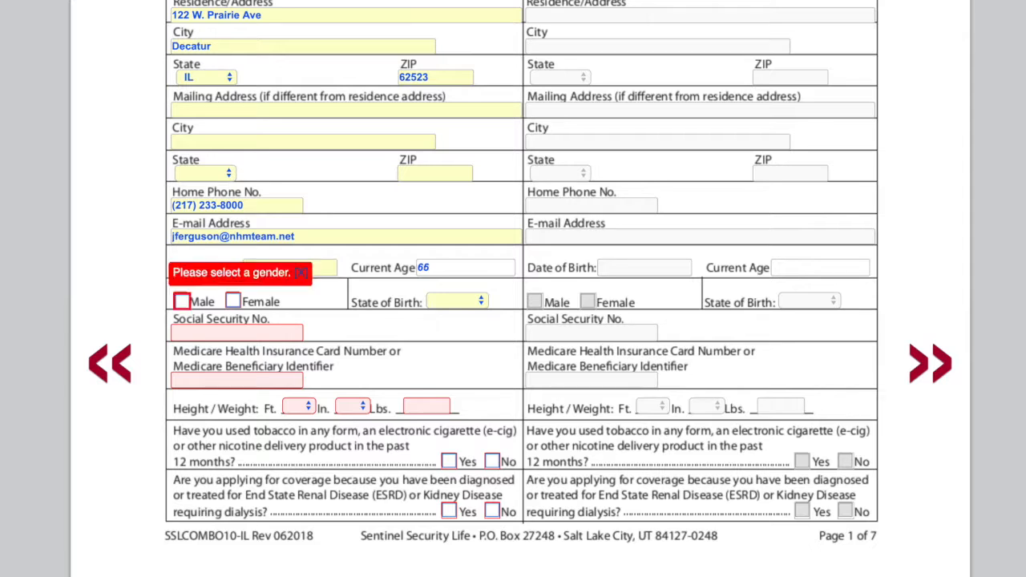
Step: Mark the applicant as Male and set the state of birth to IL
left_click(181, 303)
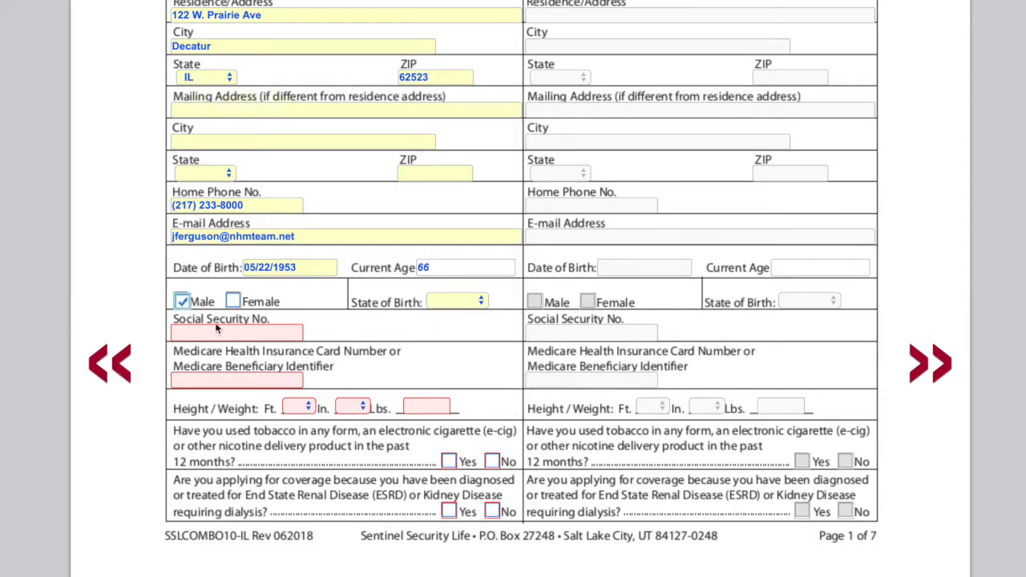
left_click(458, 300)
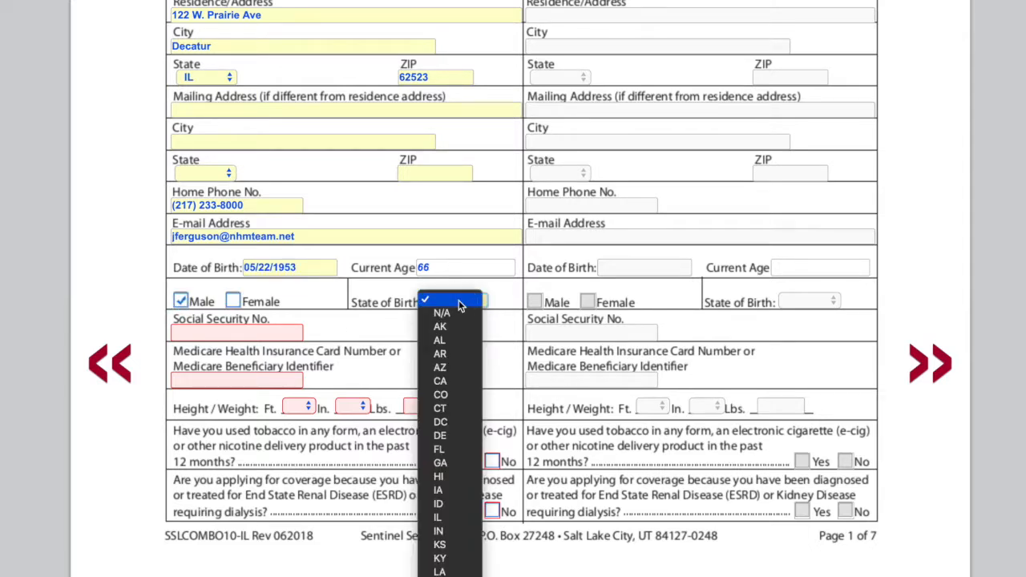
left_click(444, 521)
Step: Enter the applicant's Social Security number and Medicare Beneficiary Identifier
left_click(275, 329)
type("111-22-3333")
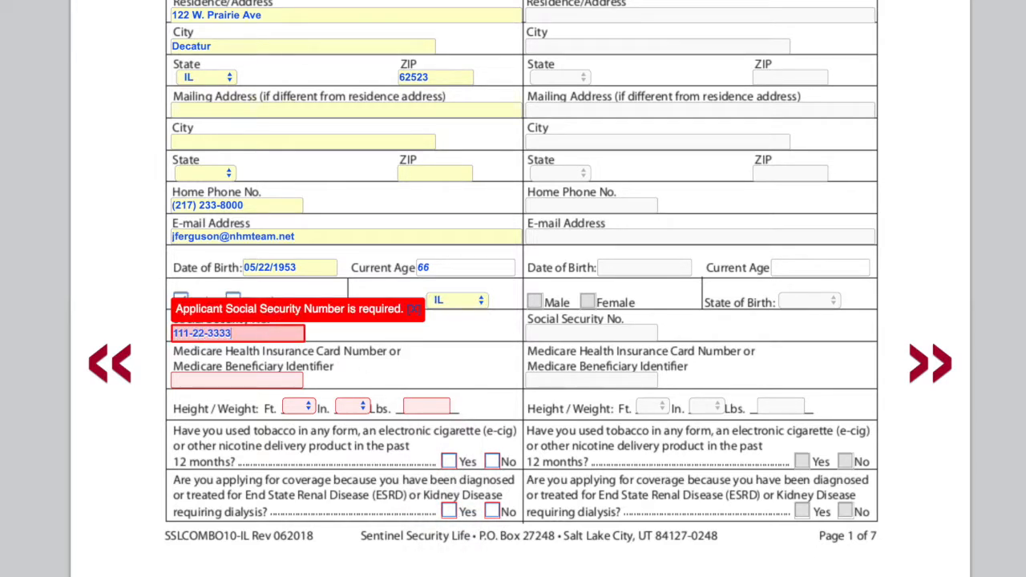
key("Tab")
type("111223333")
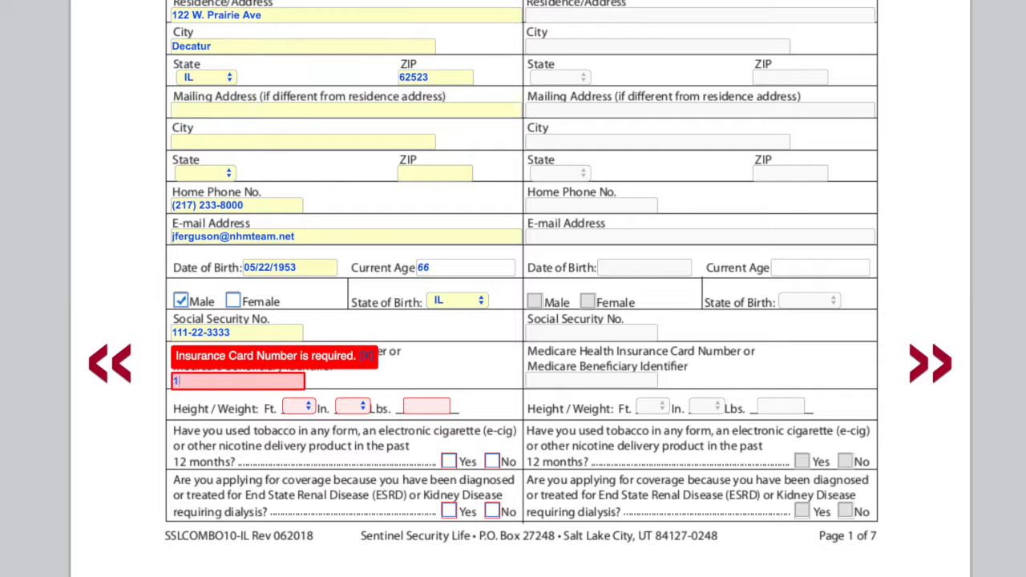
type("D")
key("Tab")
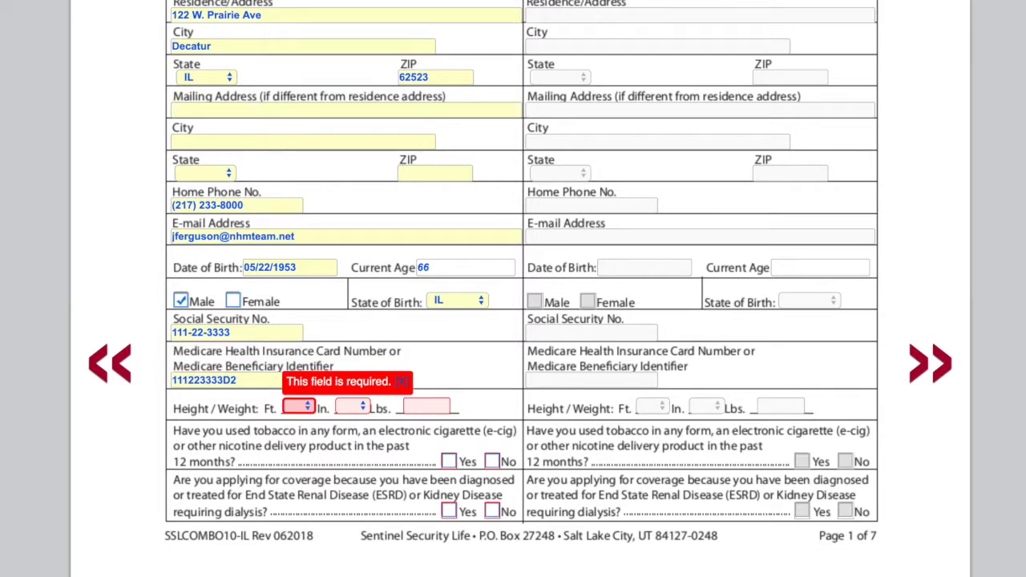
Step: Set the applicant's height to 6 ft 0 in and weight to 200 lbs
key("6")
key("Tab")
key("Tab")
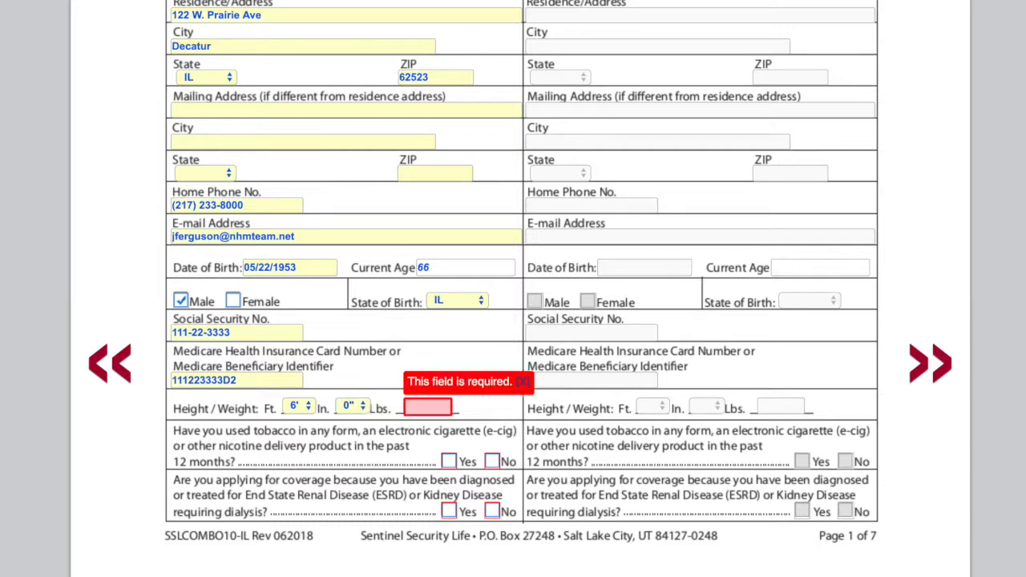
type("200")
Step: Answer No to the tobacco use and kidney dialysis questions and move on to page 2
left_click(493, 464)
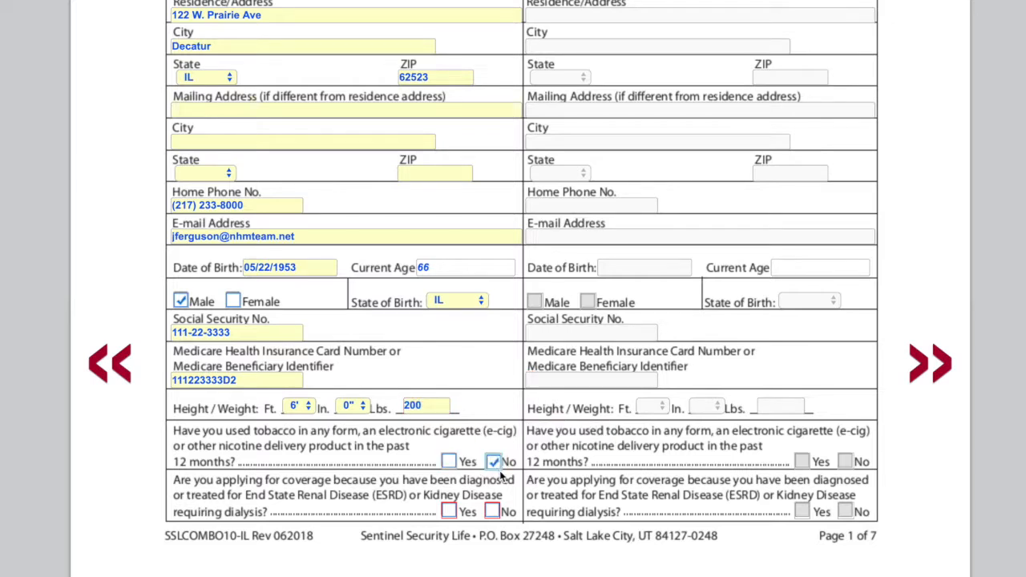
left_click(495, 512)
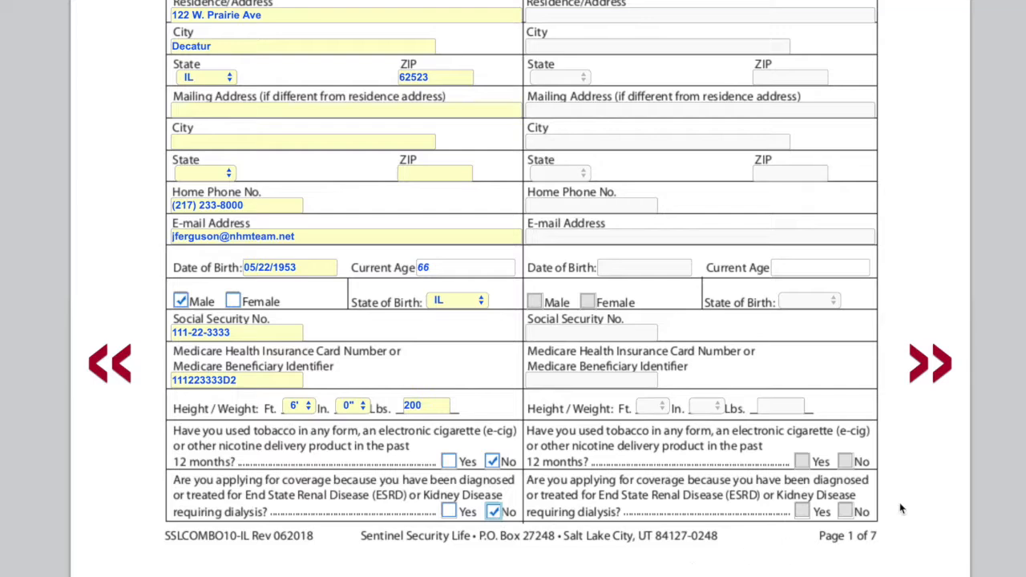
left_click(946, 371)
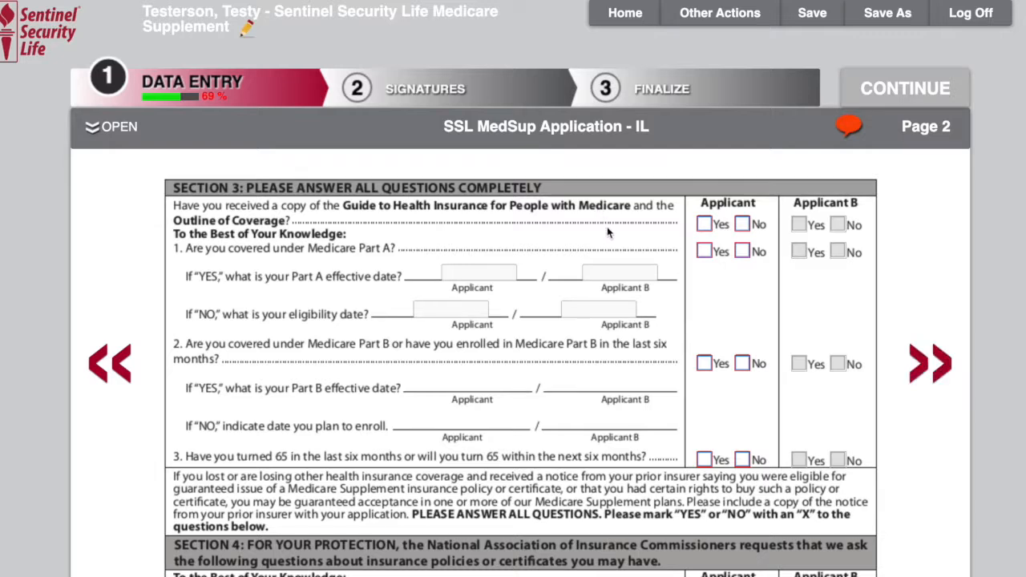
Step: Answer Yes to receiving the Medicare guide and Part A coverage, with a Part A effective date of 05/01/2018
left_click(704, 225)
left_click(704, 252)
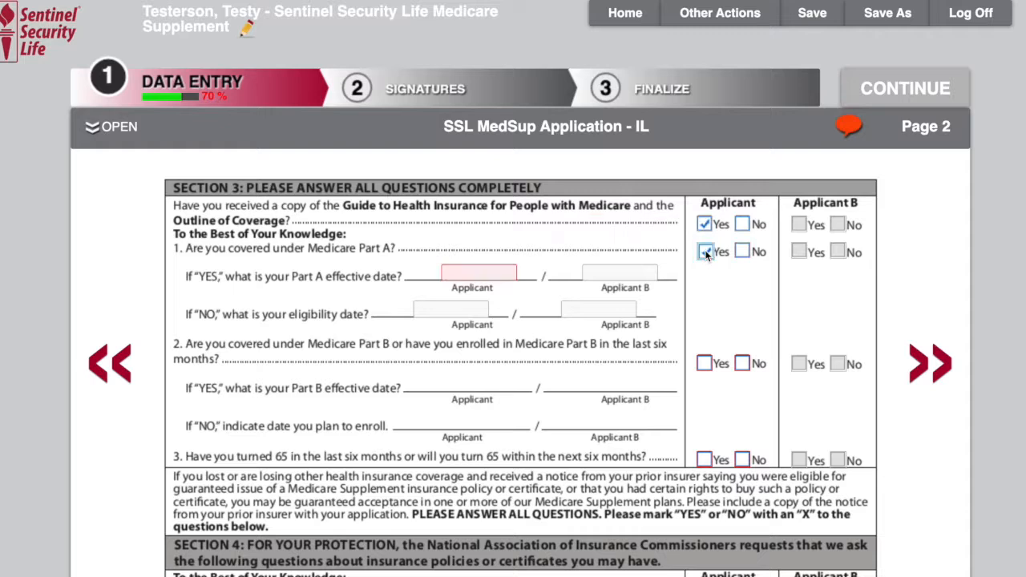
left_click(460, 274)
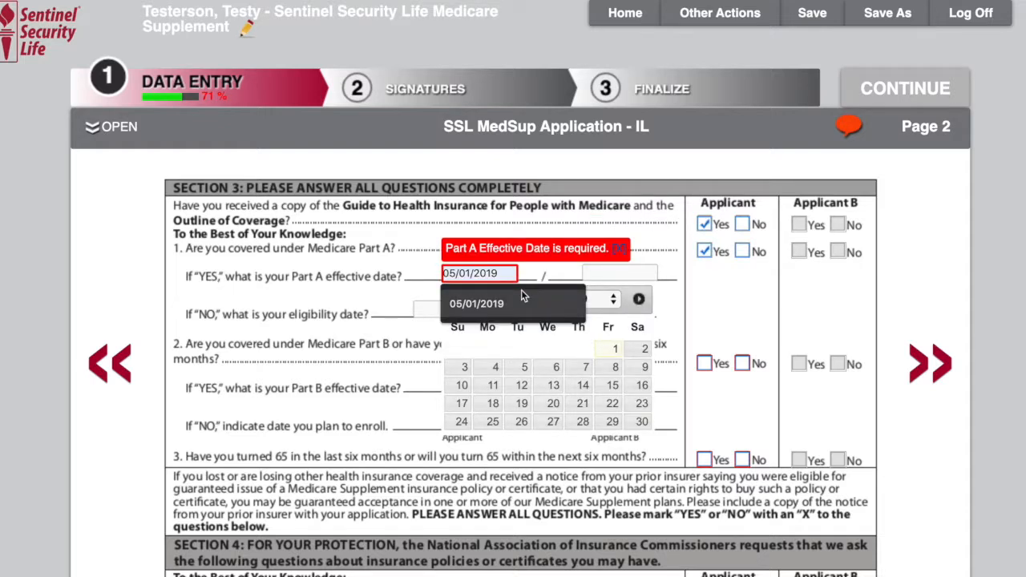
left_click(522, 293)
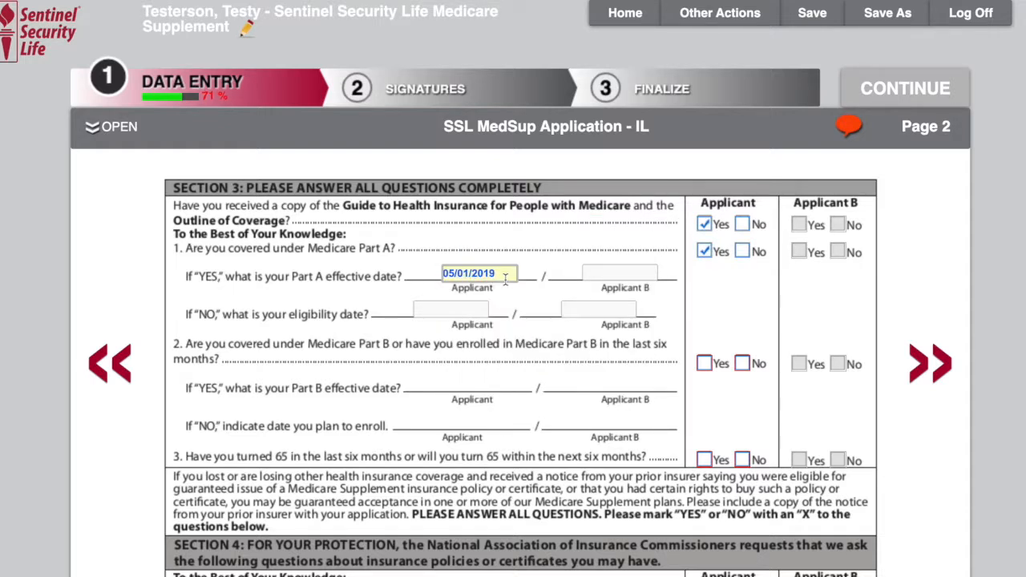
key("BackSpace")
type("8")
key("Tab")
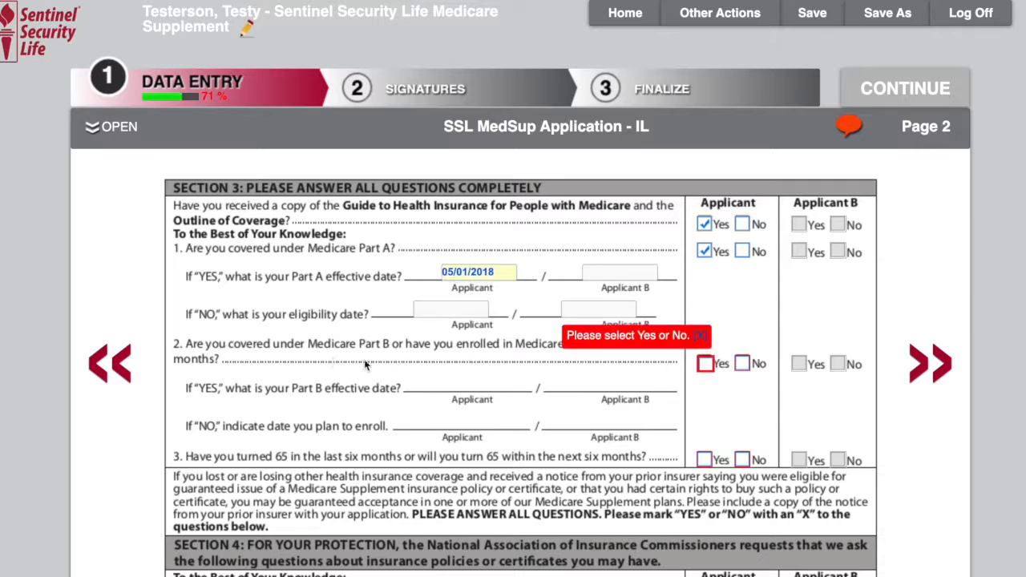
Step: Answer Yes to Part B coverage and set the Part B effective date to 05/01/2019
left_click(710, 364)
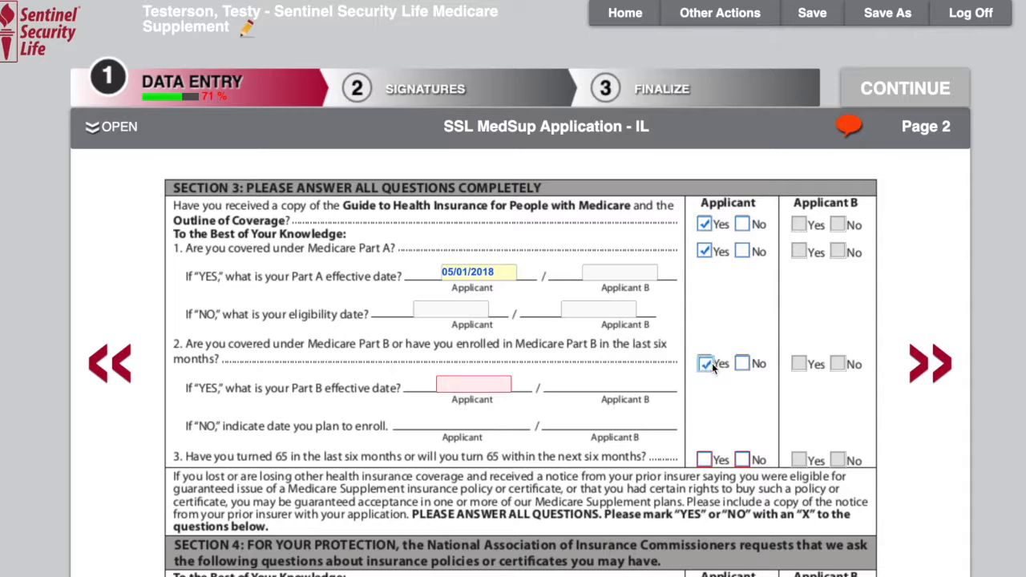
left_click(496, 387)
left_click(505, 409)
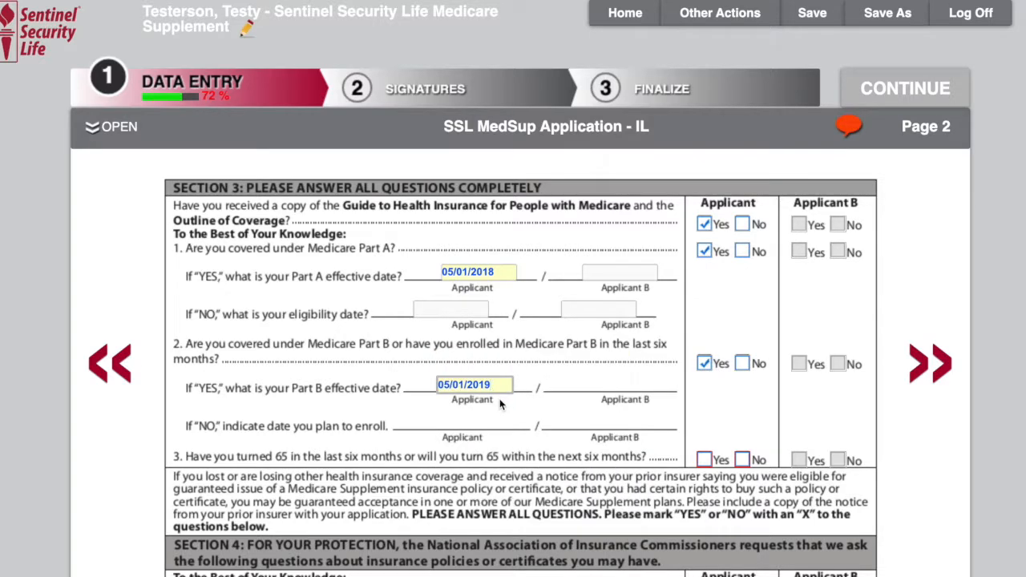
key("Tab")
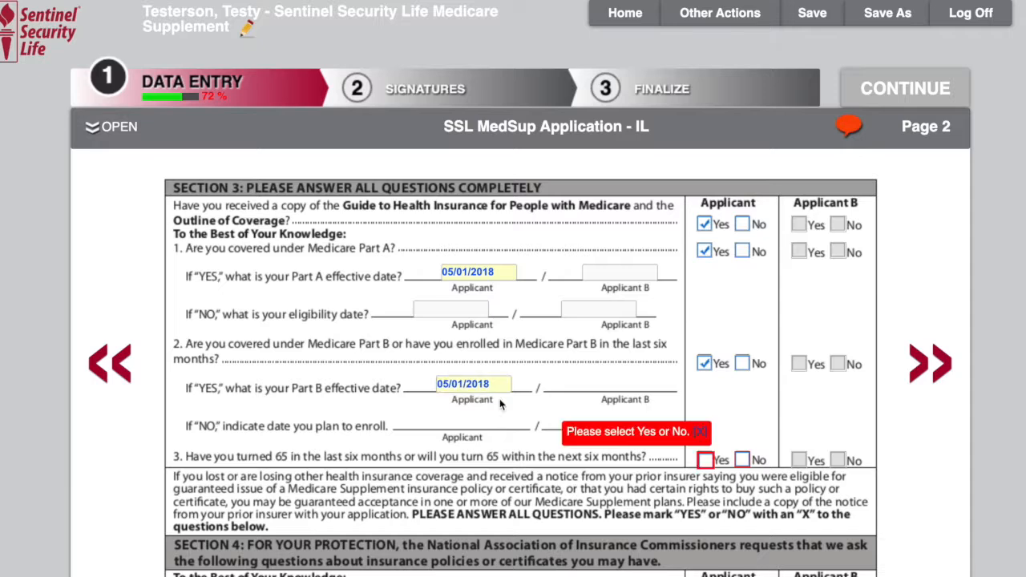
Step: Answer No to turning 65, the guaranteed issue period, and other Medicare Supplement coverage, then go to page 3
scroll(429, 358, "down", 3)
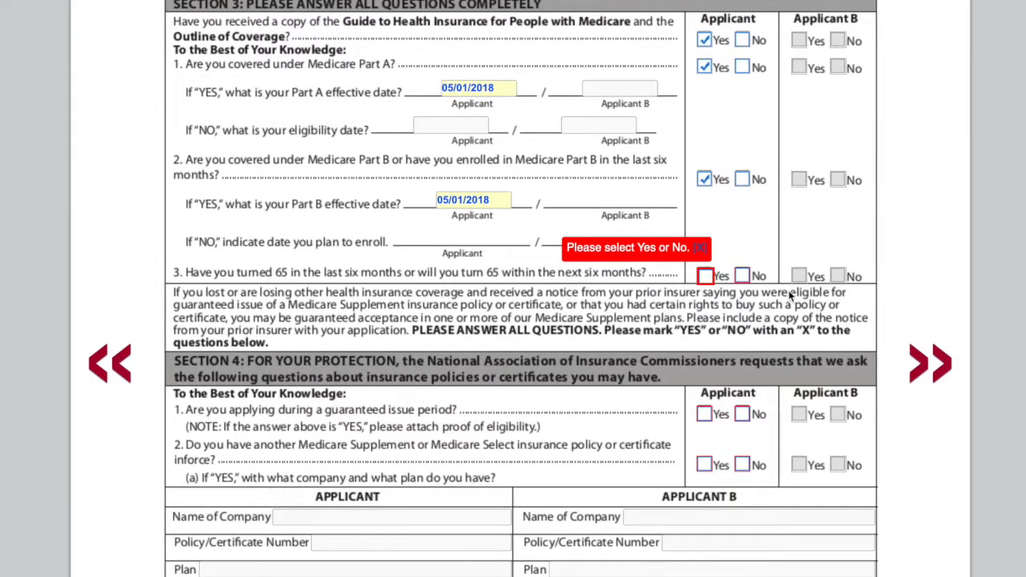
left_click(745, 276)
scroll(746, 274, "down", 3)
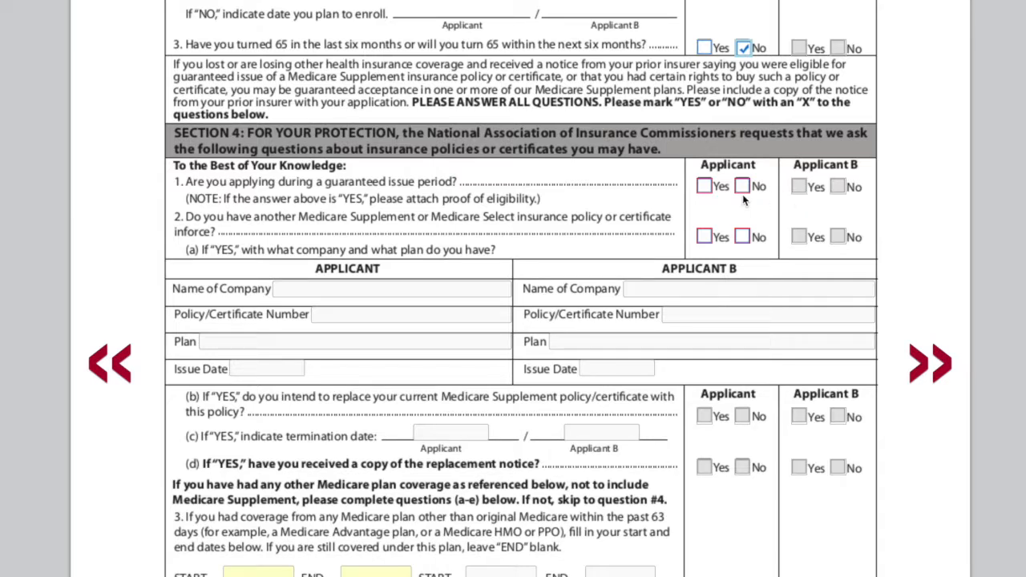
left_click(743, 186)
left_click(743, 238)
scroll(754, 237, "down", 3)
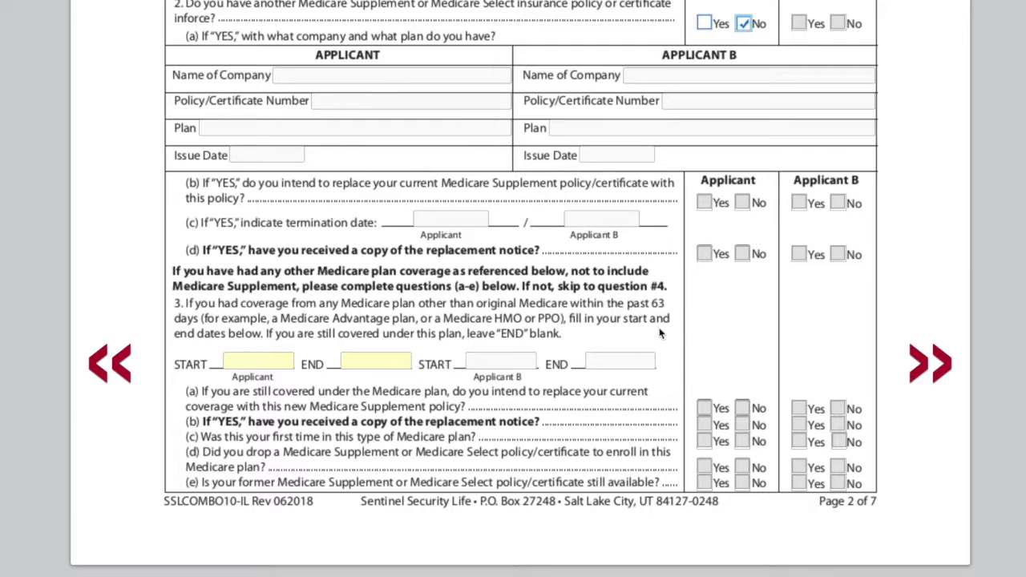
left_click(933, 362)
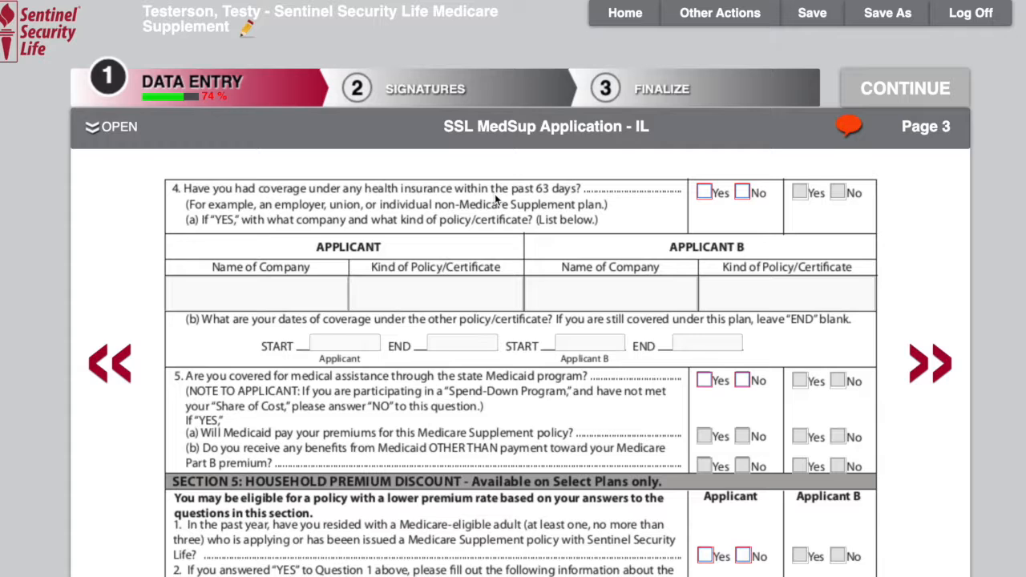
Step: Answer No to prior health coverage, Medicaid assistance, and the household premium discount question
left_click(744, 193)
scroll(875, 285, "down", 1)
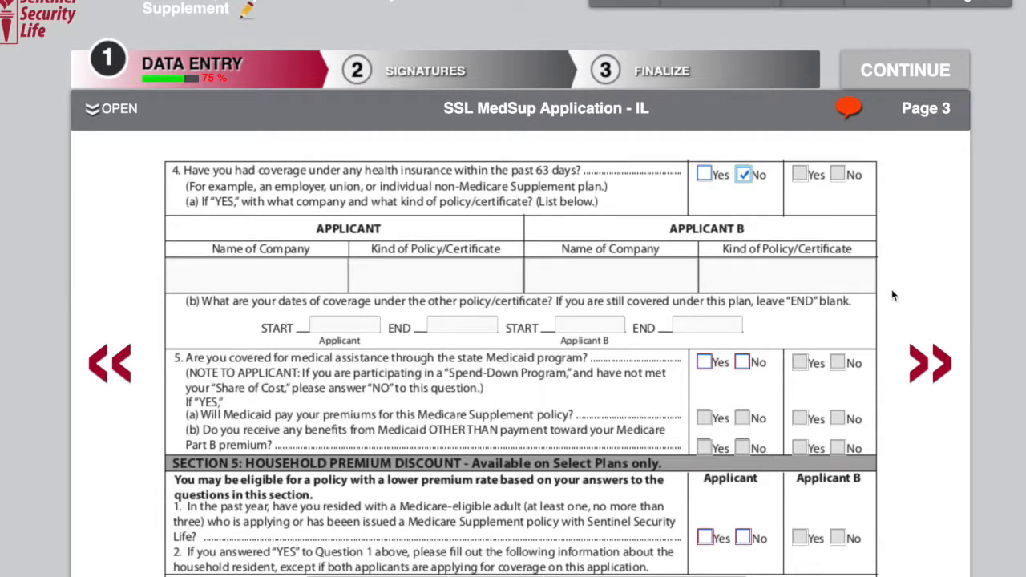
scroll(893, 295, "down", 1)
scroll(892, 295, "down", 5)
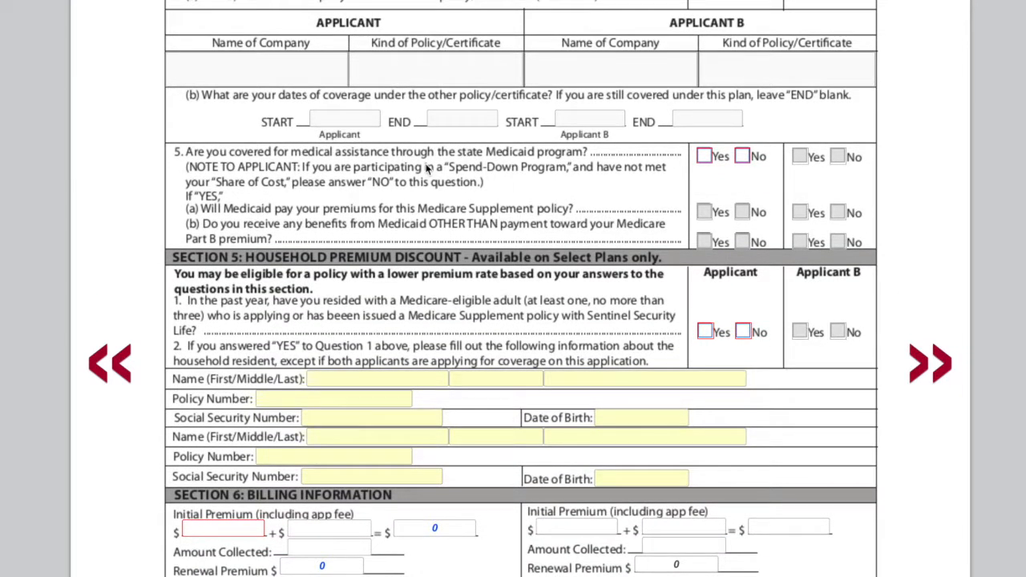
left_click(751, 157)
scroll(754, 164, "down", 3)
scroll(754, 208, "down", 1)
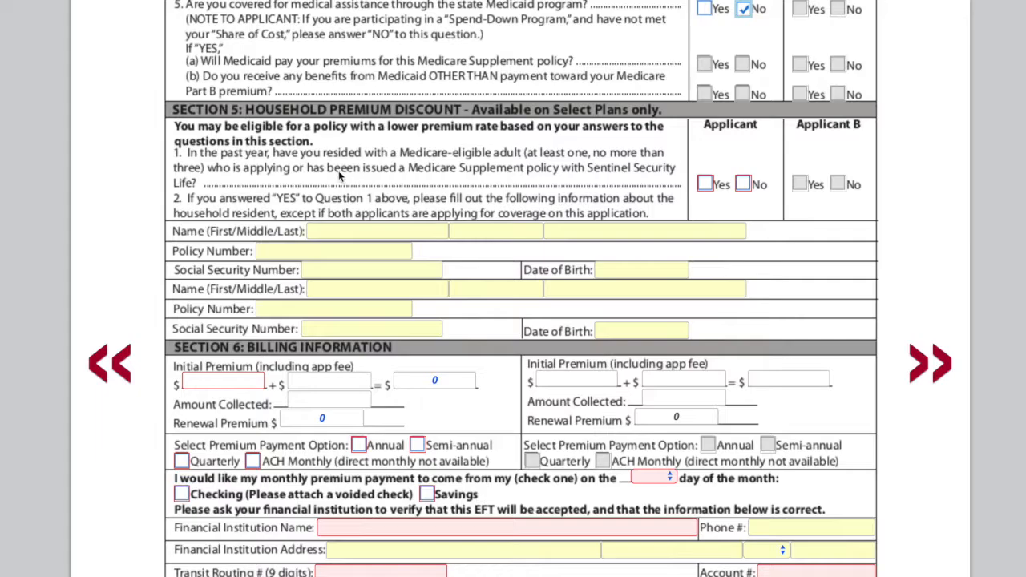
left_click(743, 184)
Step: Choose ACH Monthly premium payment from a checking account drafted on day 1 of the month
scroll(746, 199, "down", 3)
scroll(746, 199, "down", 3)
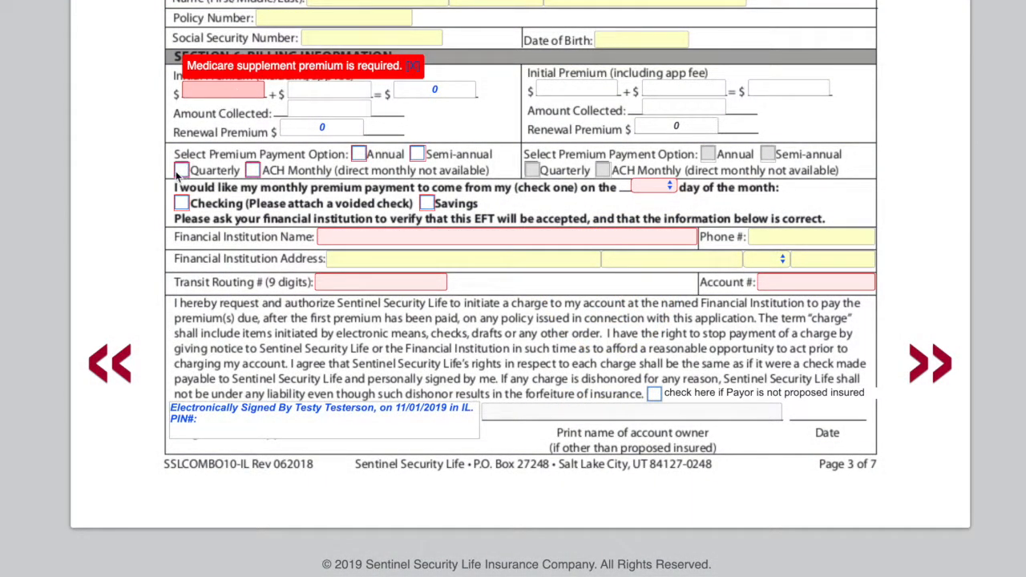
left_click(253, 171)
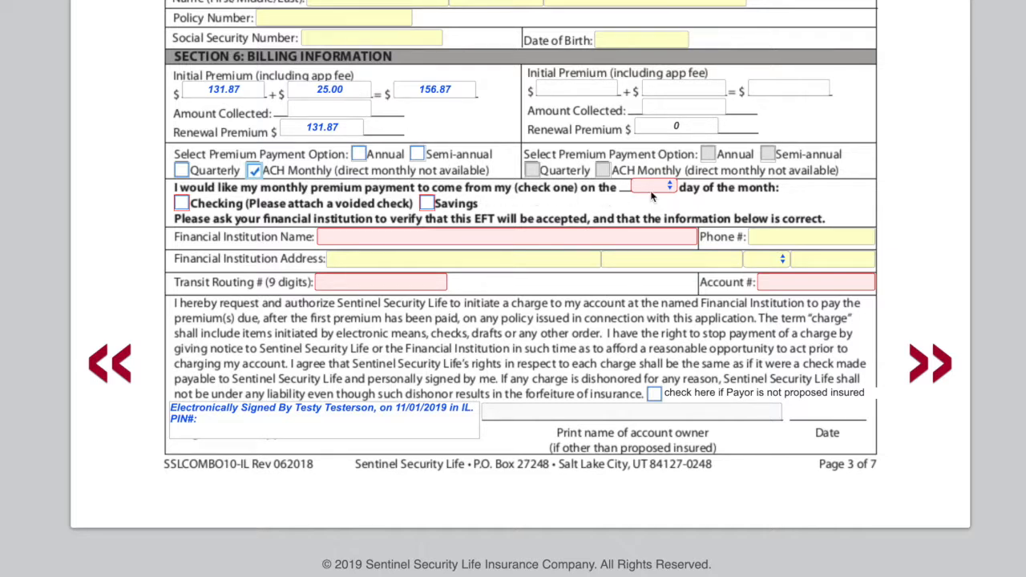
left_click(184, 203)
left_click(662, 191)
left_click(656, 198)
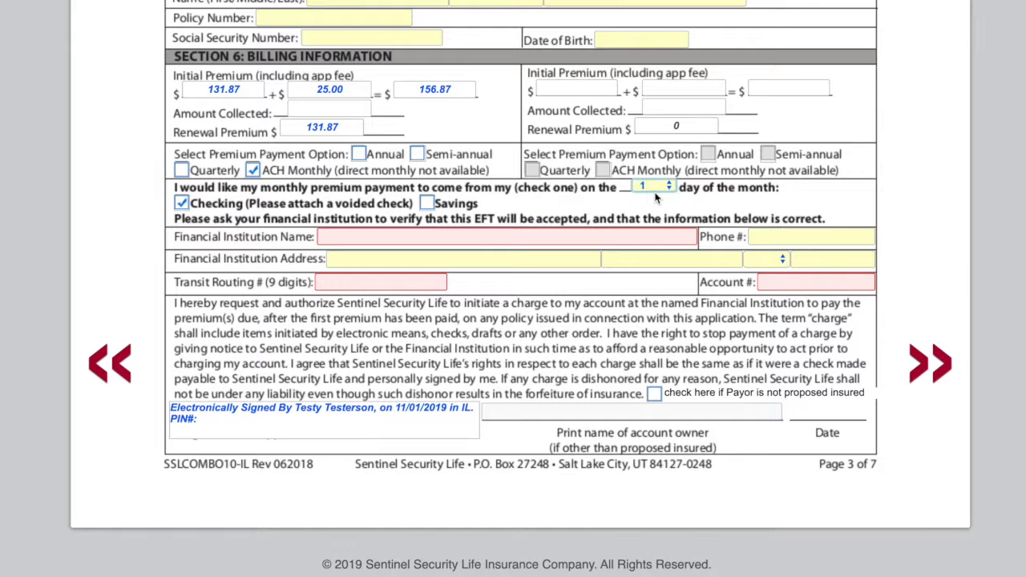
Step: Enter Decatur Earthmover Credit Union as the financial institution name
left_click(431, 237)
type("Decatur Earthmo")
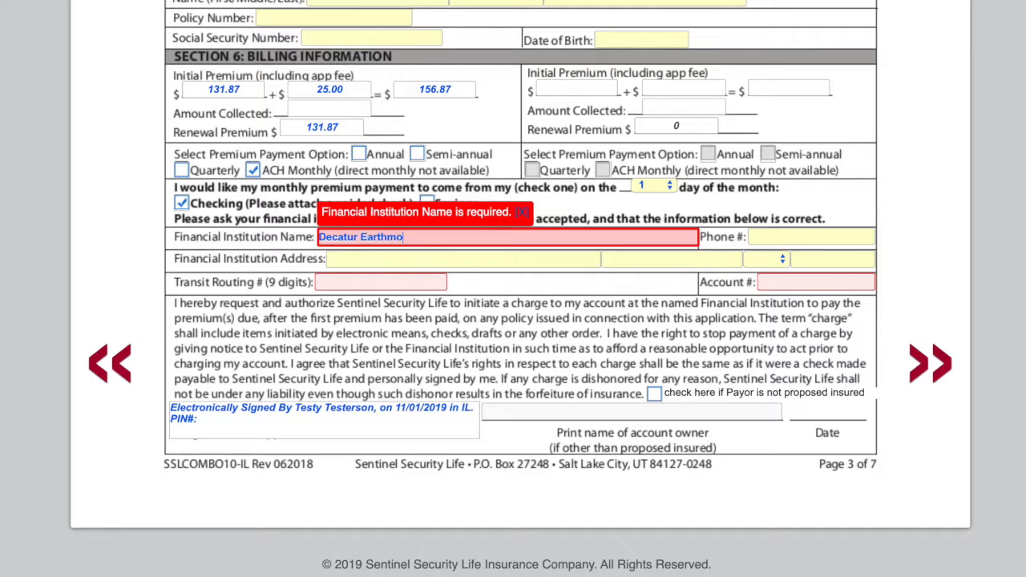
type("ver Credit Unioinn")
key("Tab")
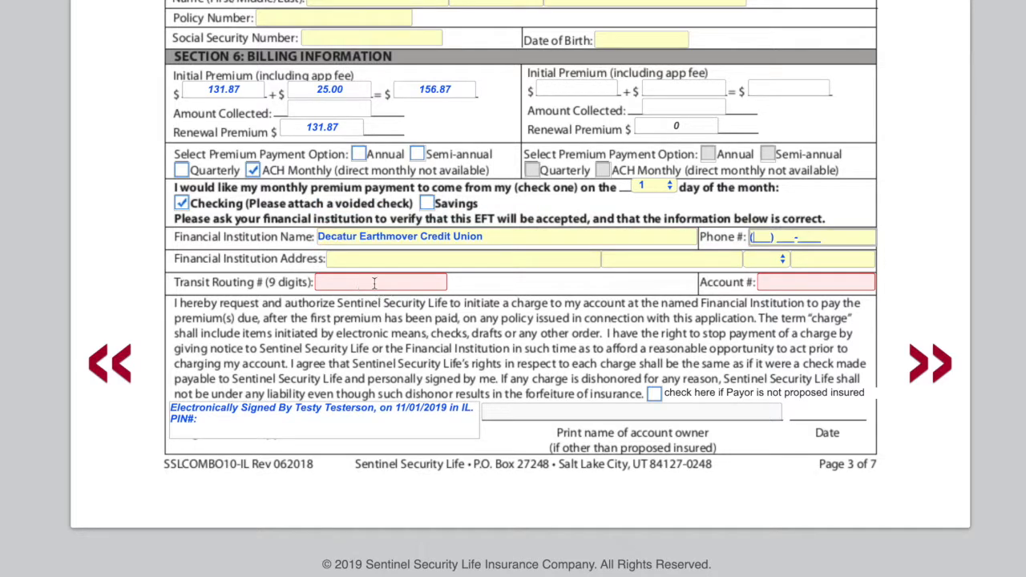
Step: Paste the transit routing number and enter the bank account number
left_click(374, 282)
key("Tab")
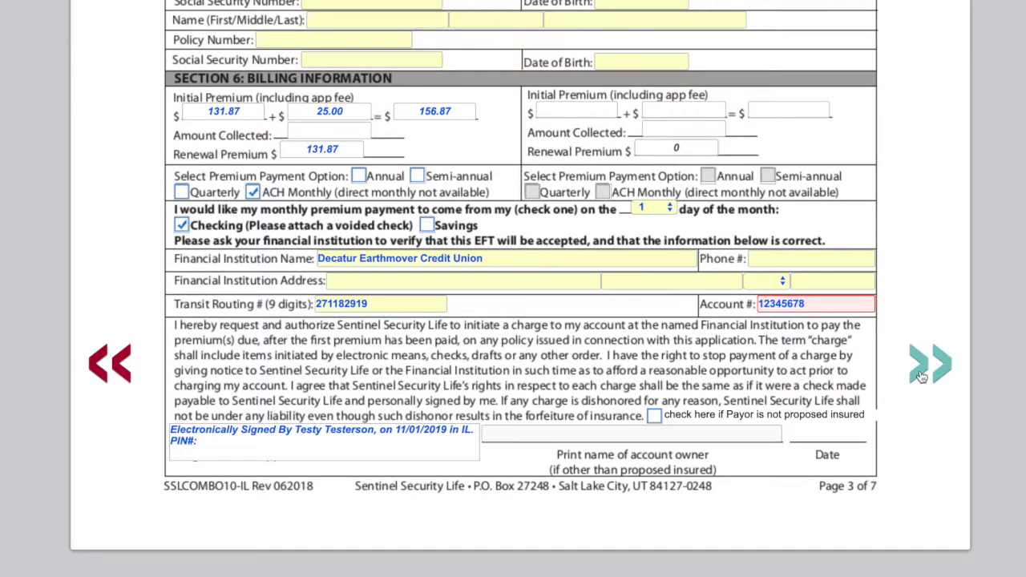
Step: Go to page 4 and answer No to the applicant's health questions
left_click(922, 377)
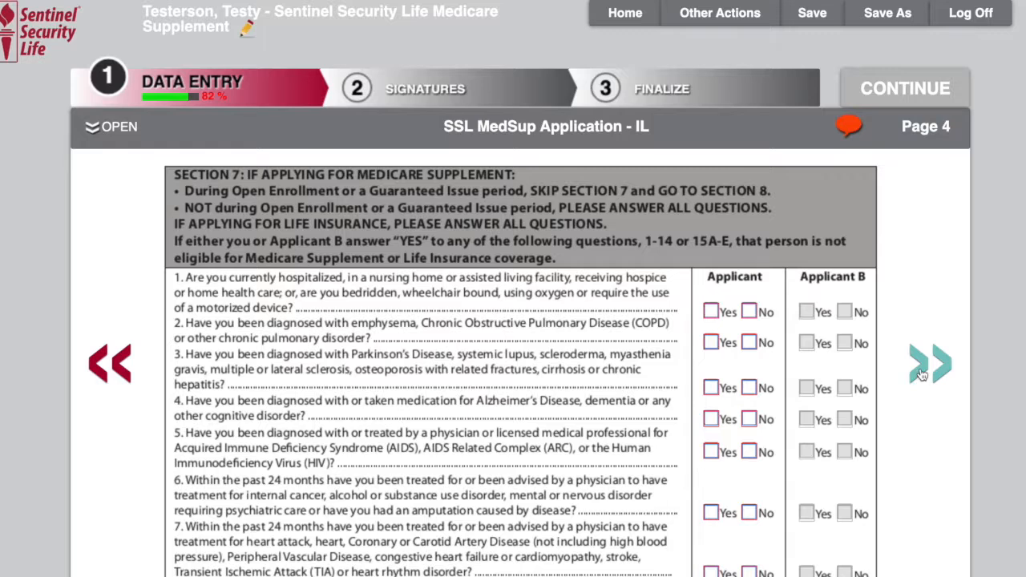
scroll(922, 375, "down", 1)
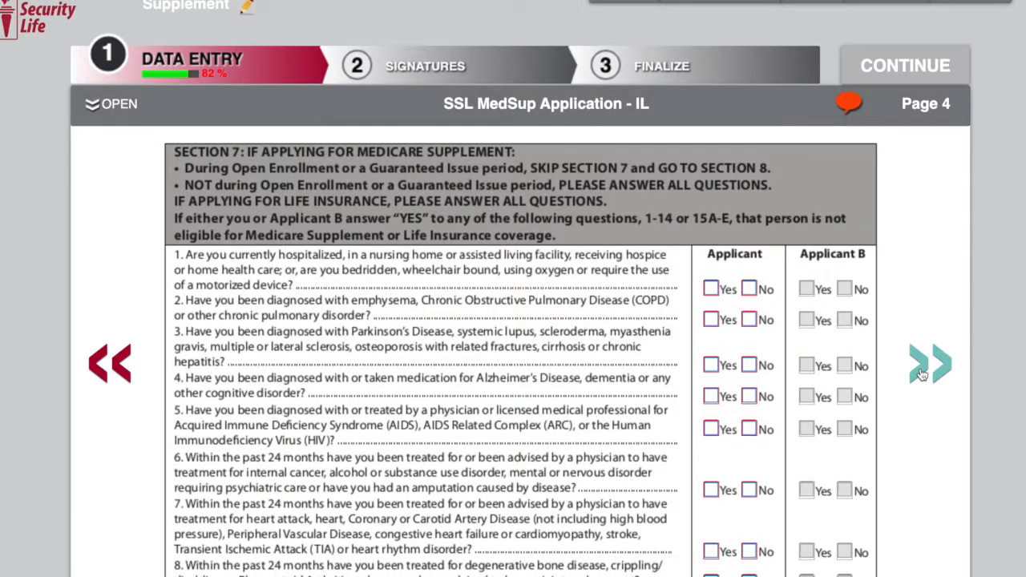
scroll(922, 375, "down", 5)
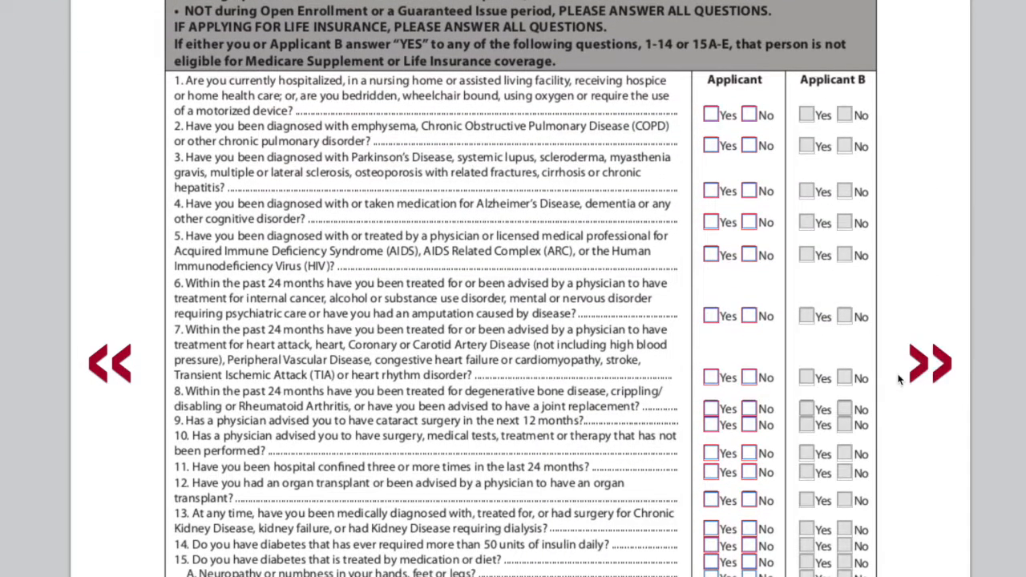
scroll(931, 379, "down", 2)
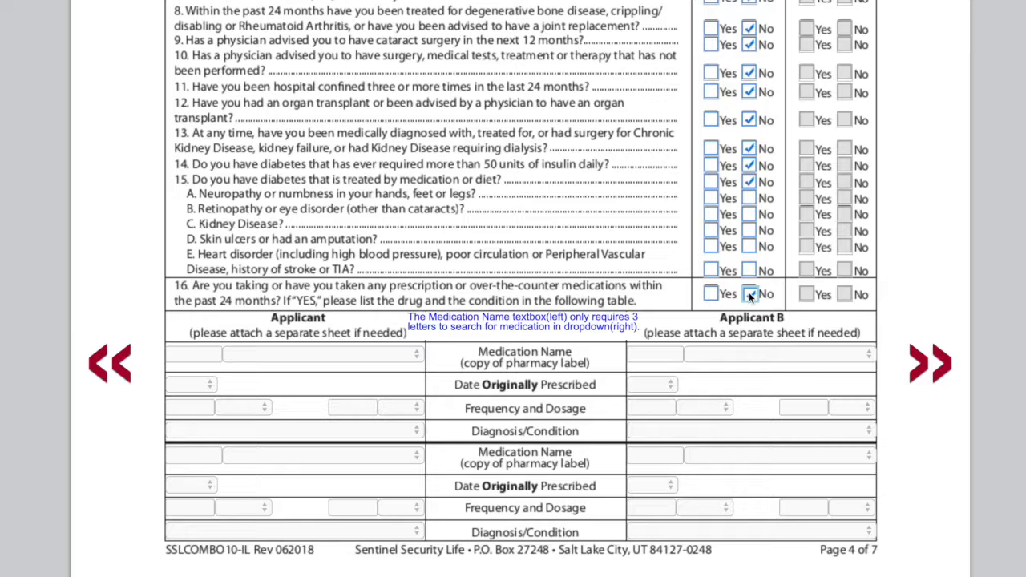
left_click(750, 294)
Step: Switch the medication question to Yes and back to No twice
left_click(711, 295)
left_click(751, 296)
left_click(715, 296)
left_click(751, 295)
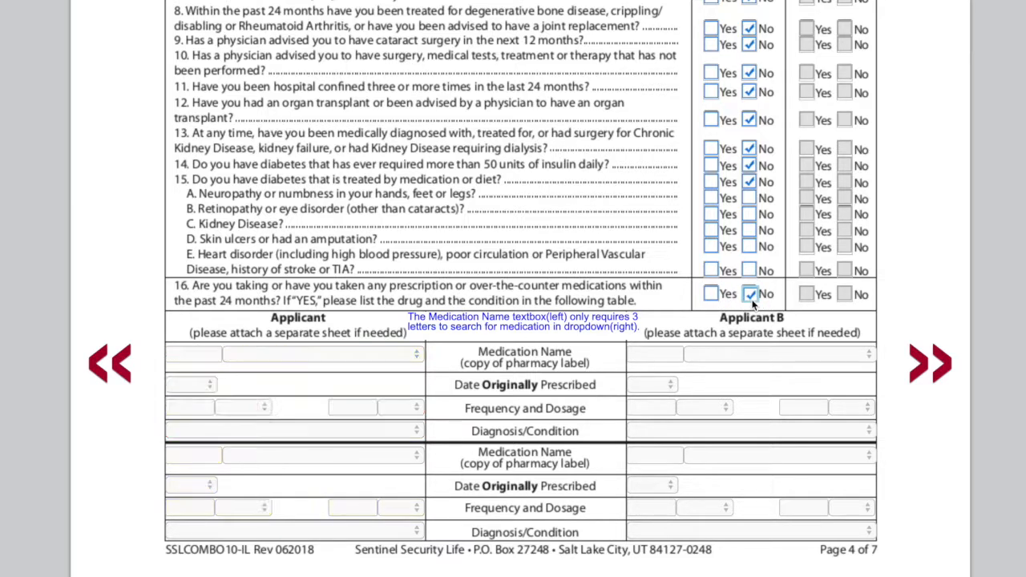
Step: Review page 5's additional medication and life insurance sections
left_click(925, 367)
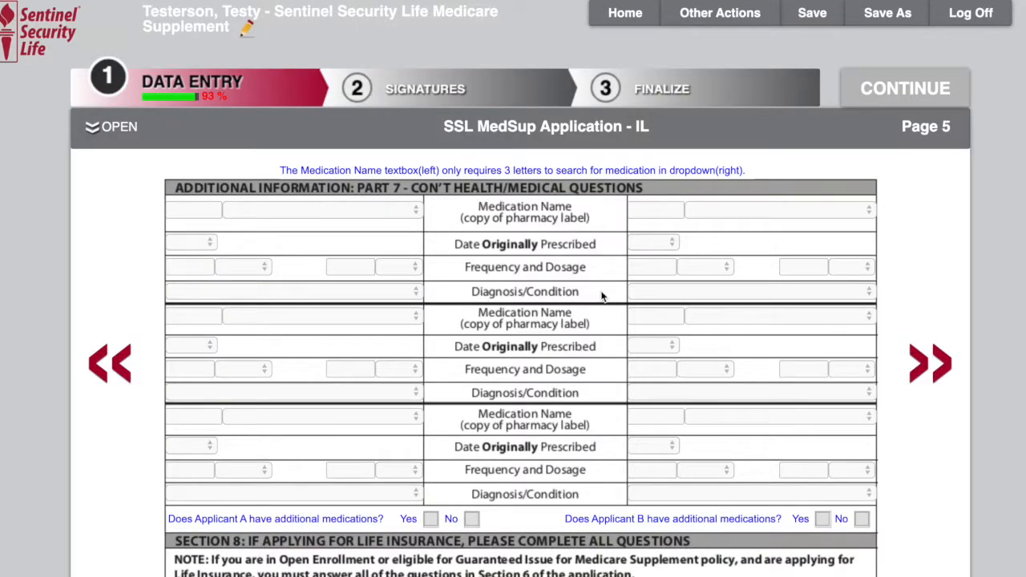
scroll(604, 317, "down", 3)
scroll(604, 316, "down", 1)
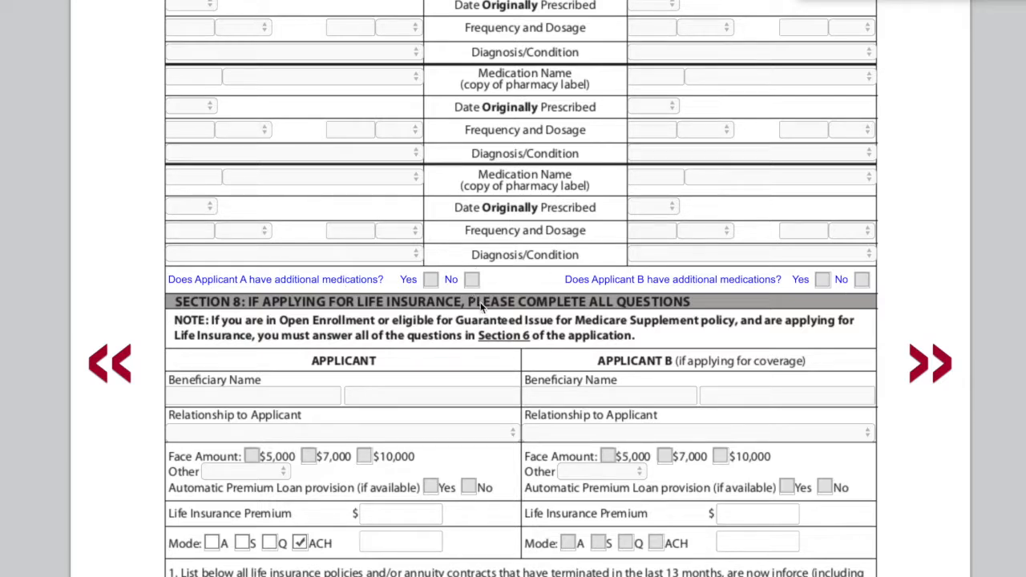
scroll(483, 307, "down", 5)
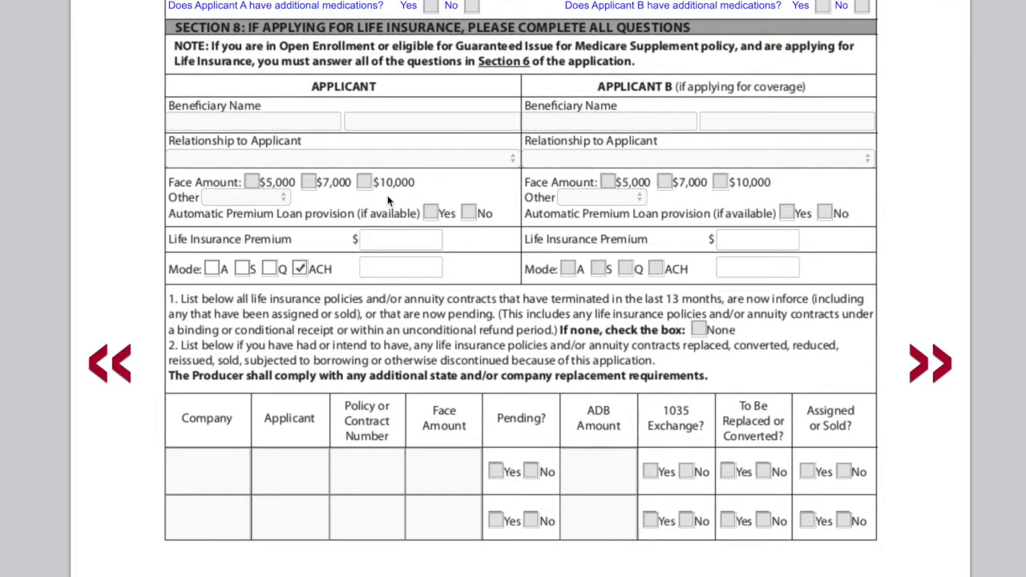
Step: On page 6, check the Medicare Supplement application statement and answer No to having a second agent
left_click(922, 368)
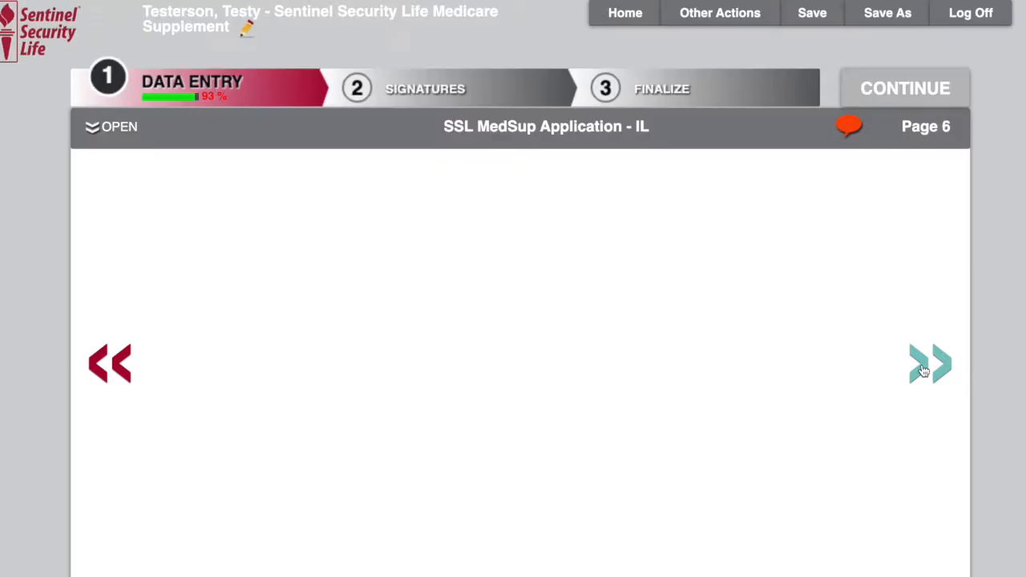
scroll(456, 88, "down", 5)
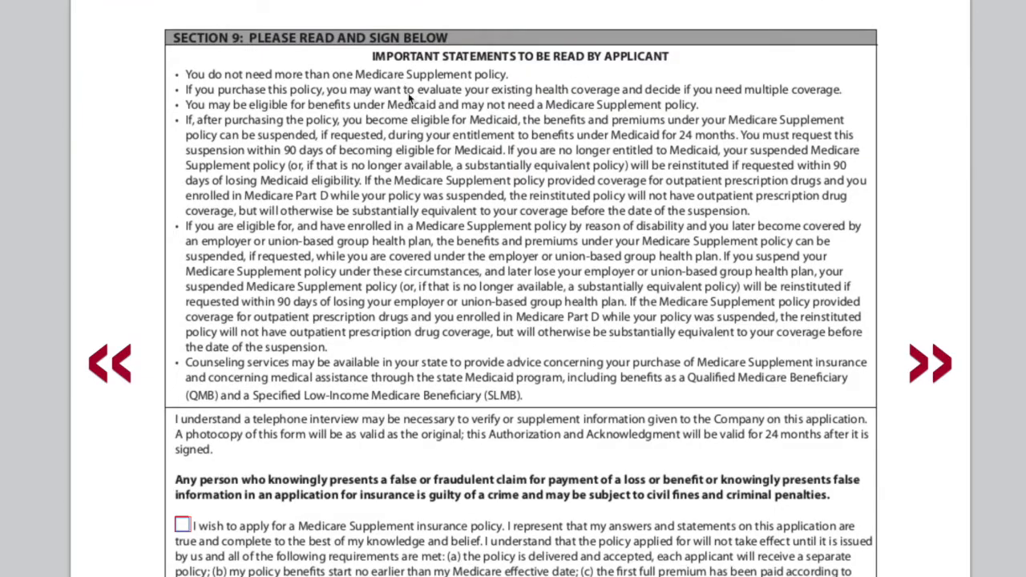
scroll(429, 168, "down", 1)
scroll(427, 166, "down", 5)
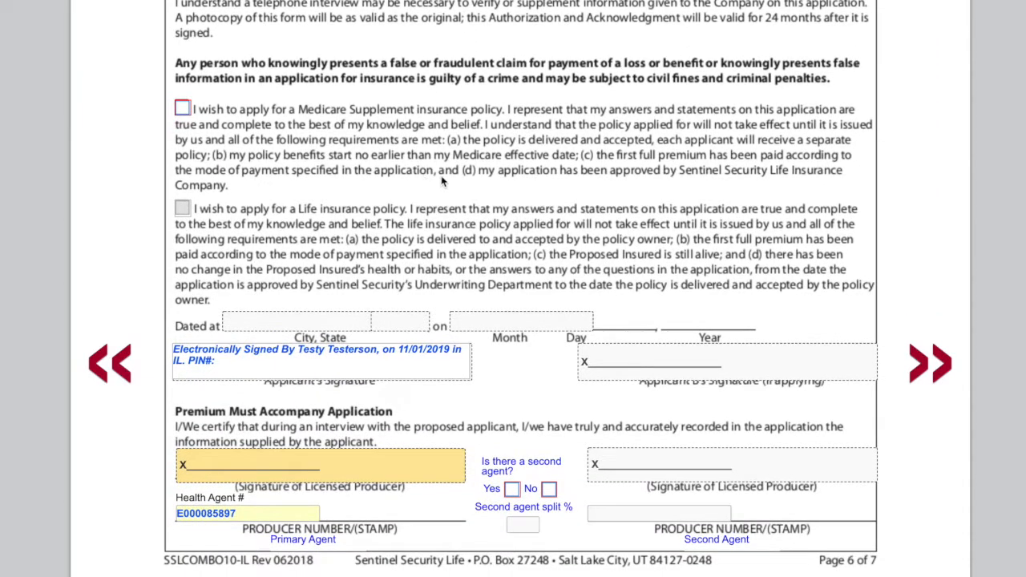
scroll(233, 112, "up", 1)
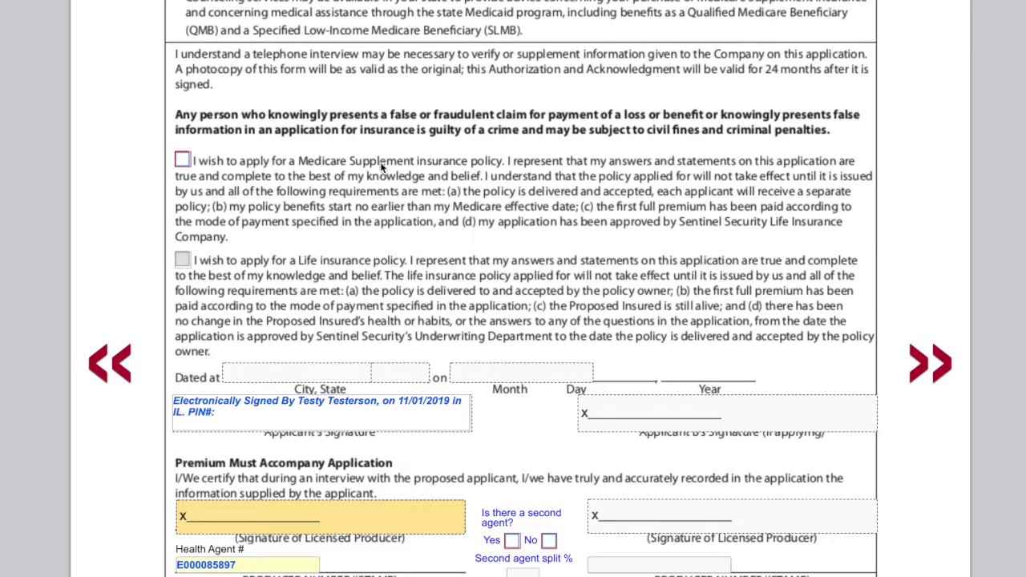
left_click(180, 164)
scroll(321, 173, "down", 5)
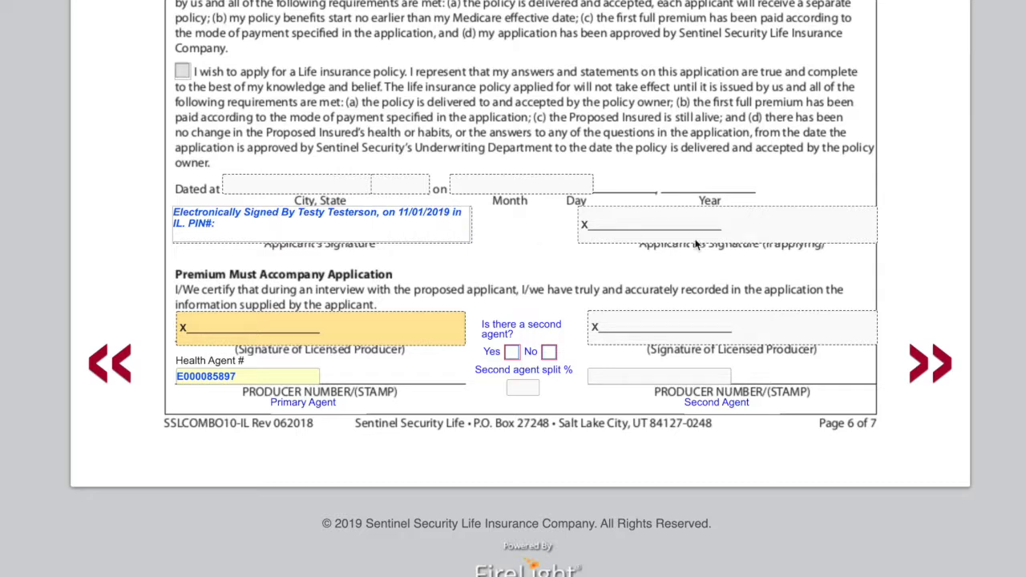
left_click(550, 353)
Step: On page 7, set the date the applicant wishes to draft the initial premium to 11/01/2019
left_click(931, 363)
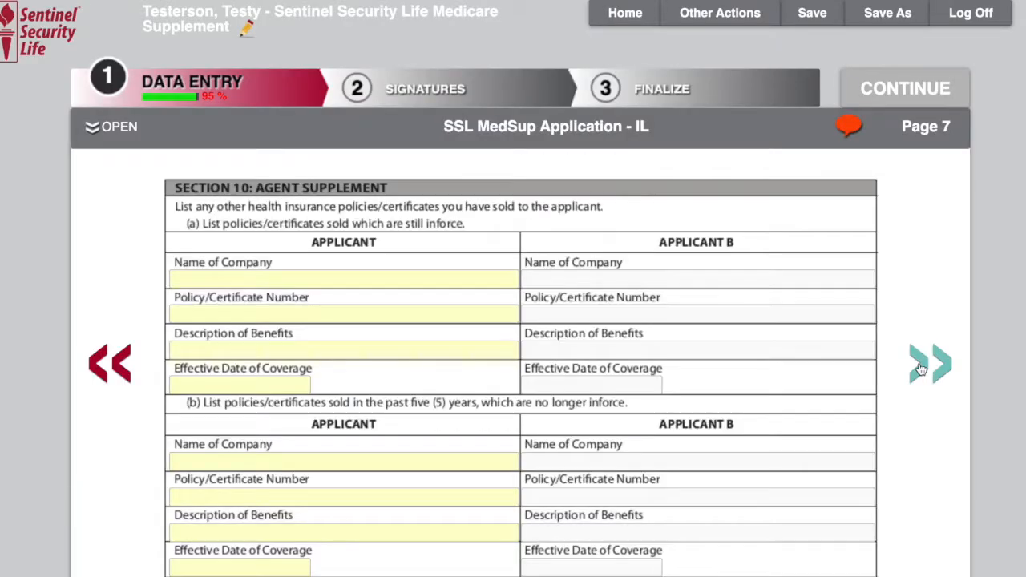
scroll(944, 308, "down", 2)
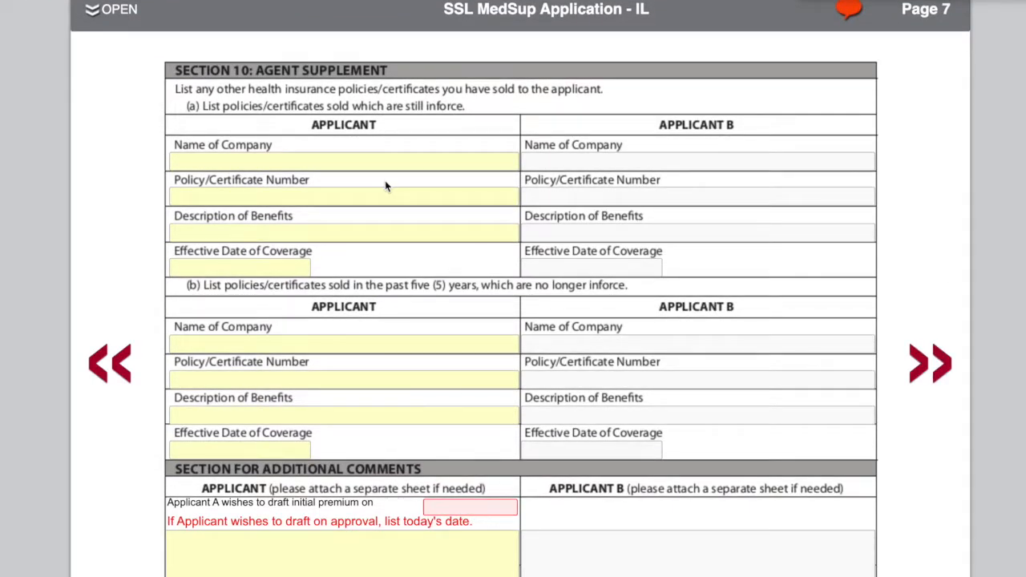
scroll(385, 186, "down", 3)
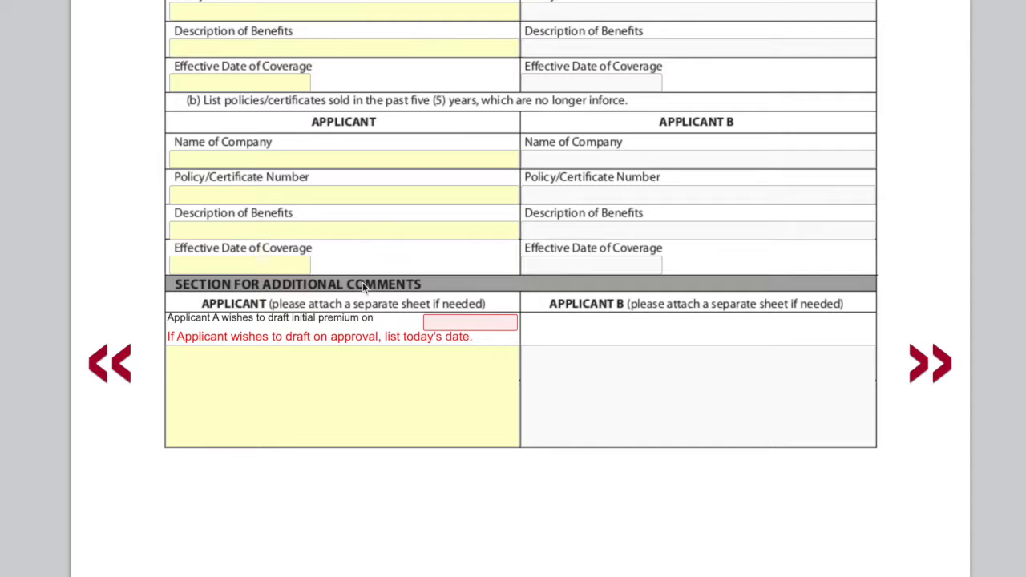
left_click(476, 324)
left_click(439, 350)
left_click(439, 350)
left_click(438, 349)
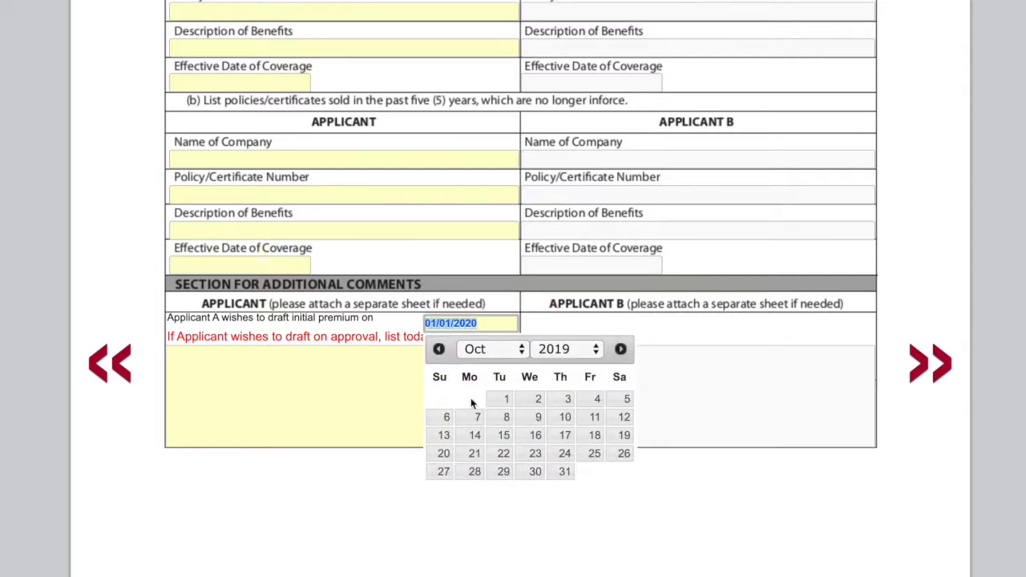
left_click(621, 350)
left_click(596, 398)
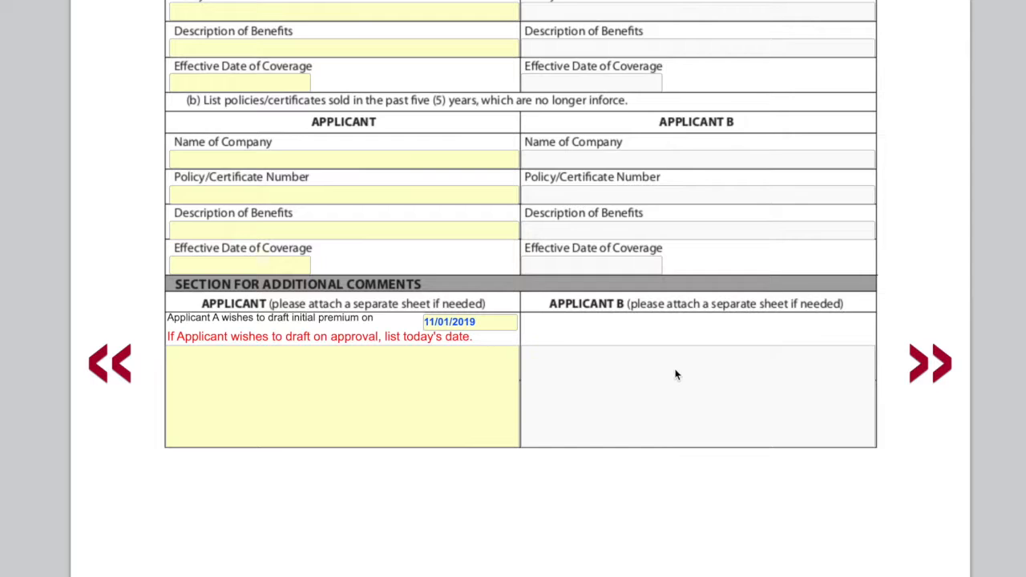
Step: Page through the premium receipt and medical information authorization pages
left_click(931, 365)
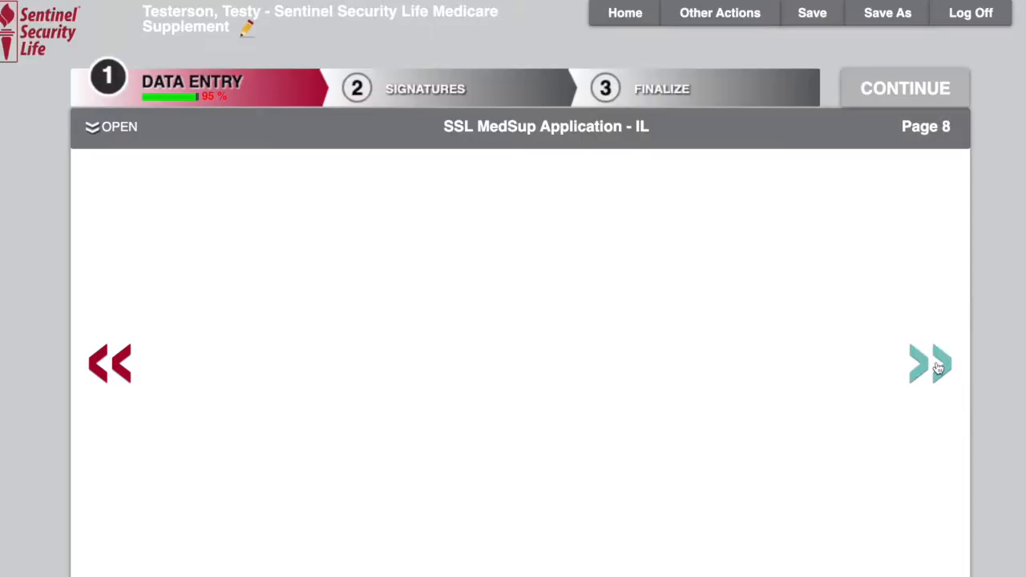
scroll(931, 368, "down", 5)
scroll(955, 373, "up", 5)
left_click(928, 365)
scroll(924, 367, "down", 5)
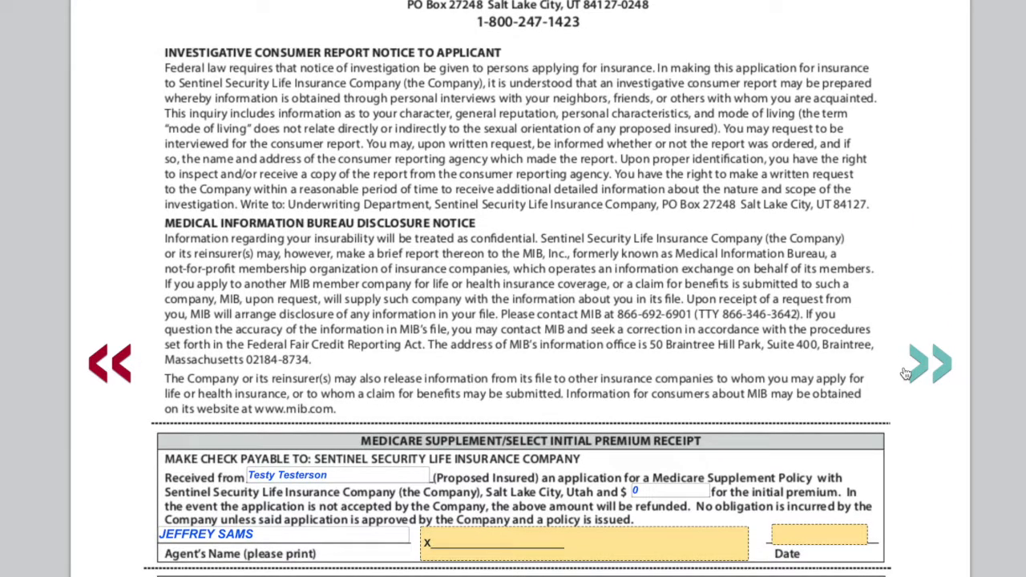
scroll(906, 374, "down", 3)
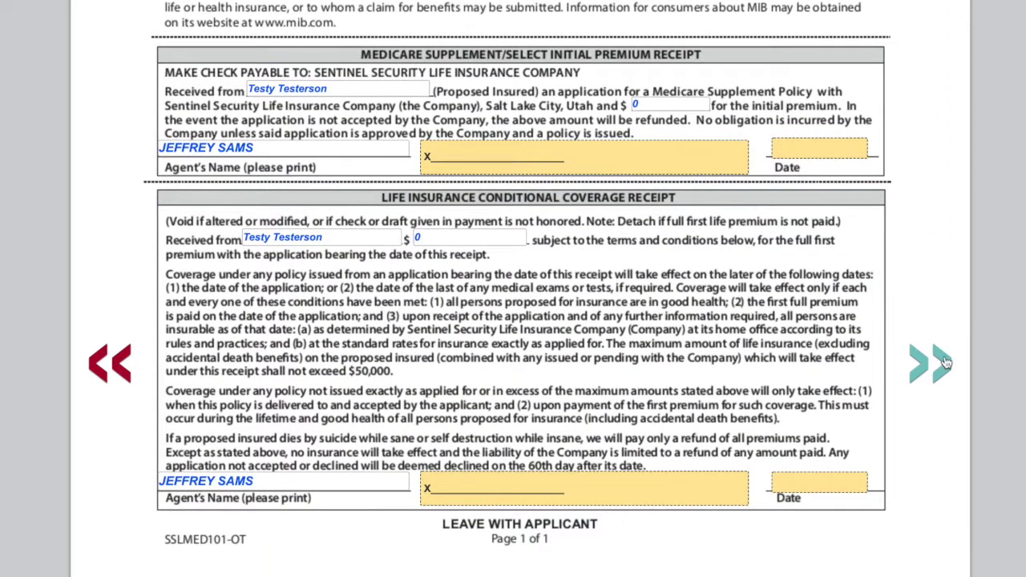
left_click(939, 365)
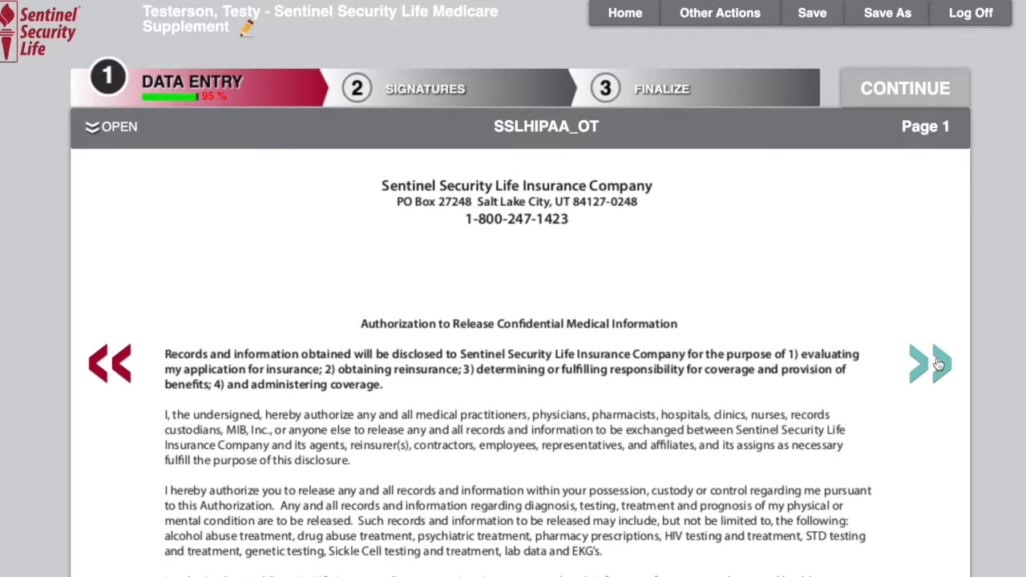
scroll(793, 354, "down", 5)
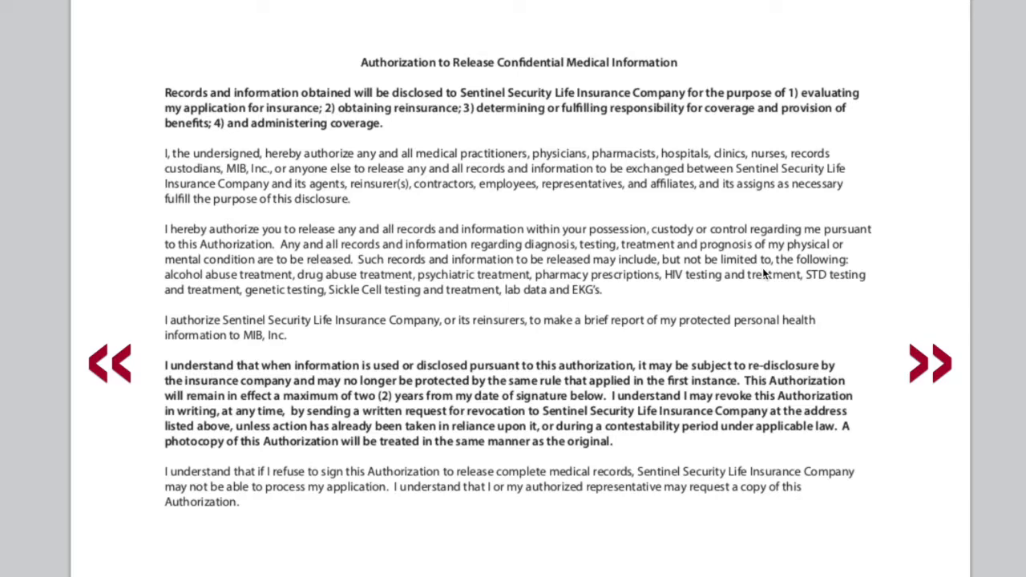
scroll(763, 270, "down", 8)
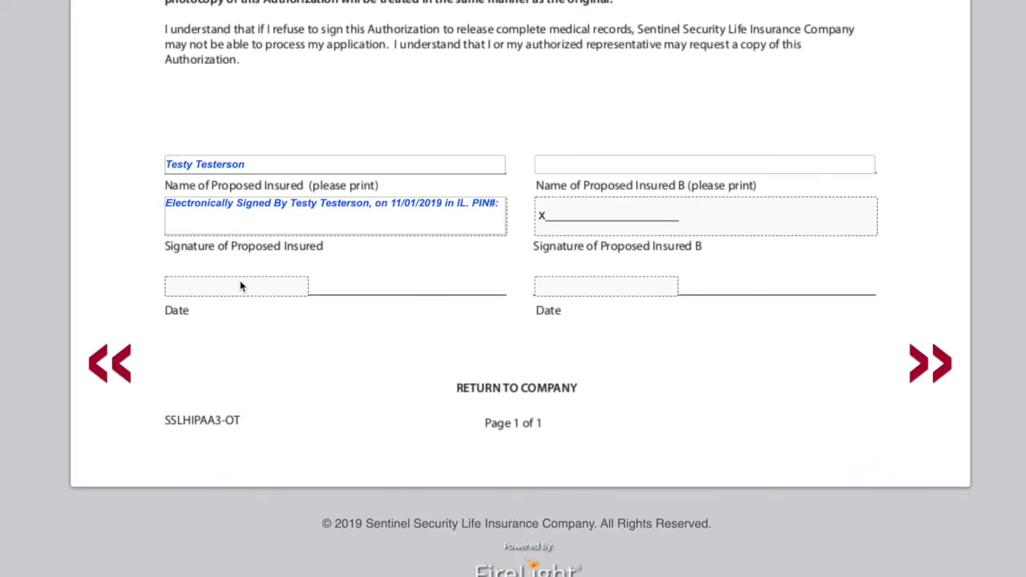
left_click(930, 365)
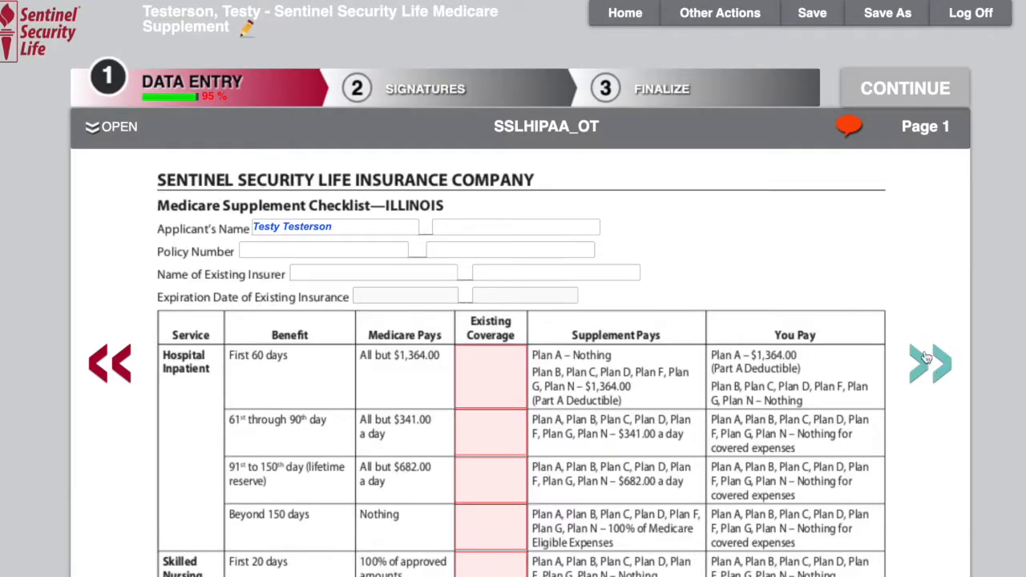
Step: On the Illinois comparison form, enter na in the hospital inpatient Existing Coverage fields
scroll(924, 334, "down", 4)
left_click(487, 156)
scroll(488, 161, "up", 3)
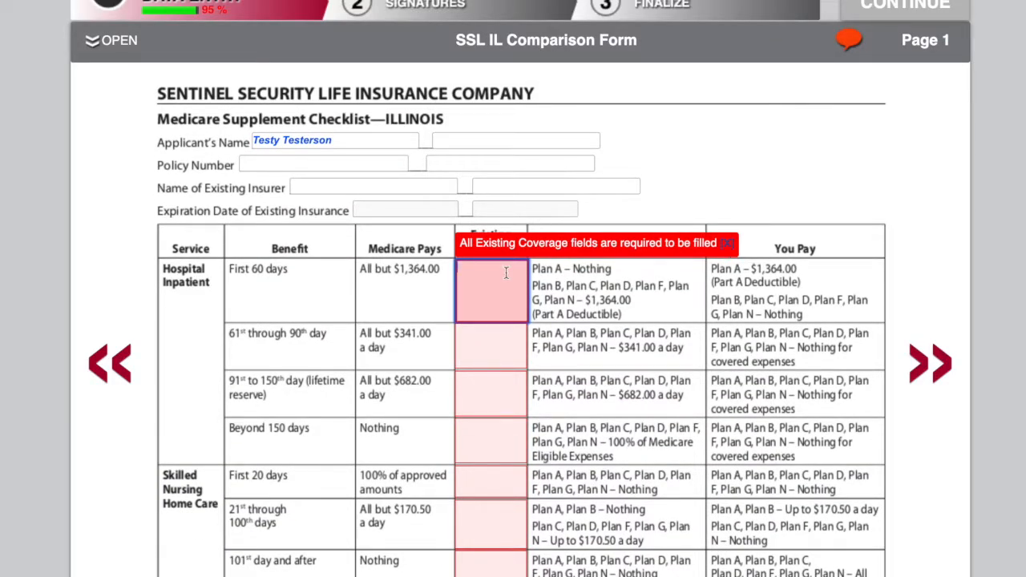
type("na")
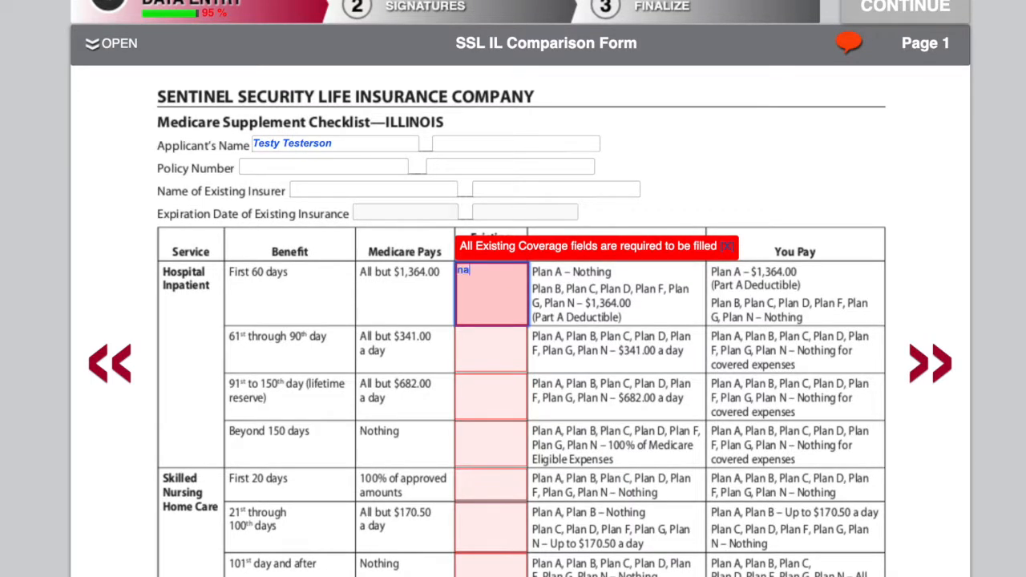
left_click(488, 340)
type("na")
left_click(480, 397)
type("na")
left_click(476, 442)
type("na")
Step: Enter na in the remaining skilled nursing and medical expense Existing Coverage fields
scroll(483, 453, "down", 2)
left_click(484, 300)
type("na")
left_click(485, 345)
type("na")
left_click(485, 379)
type("na")
left_click(487, 438)
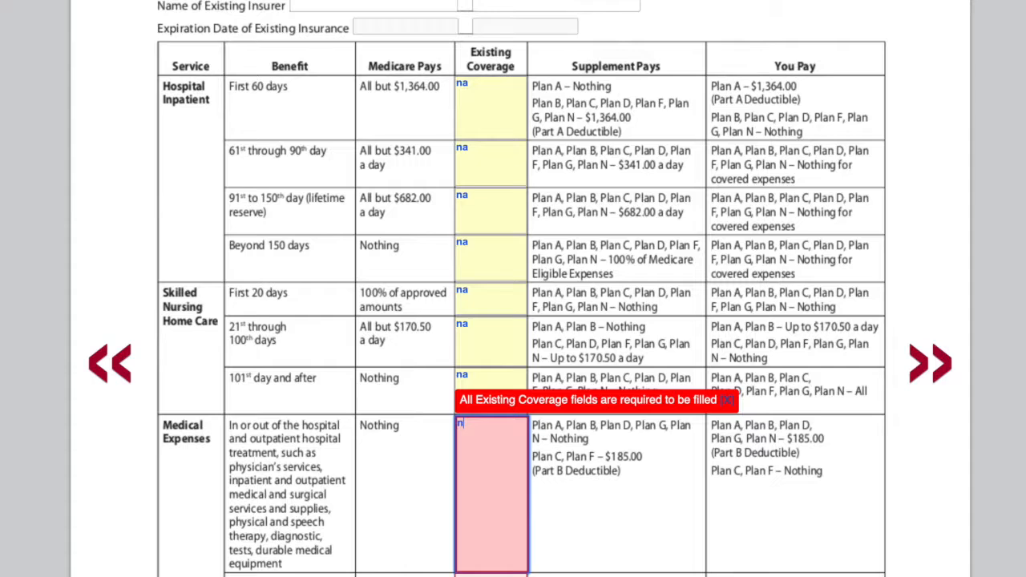
type("na")
scroll(488, 438, "down", 3)
left_click(479, 377)
type("na")
left_click(496, 443)
left_click(613, 393)
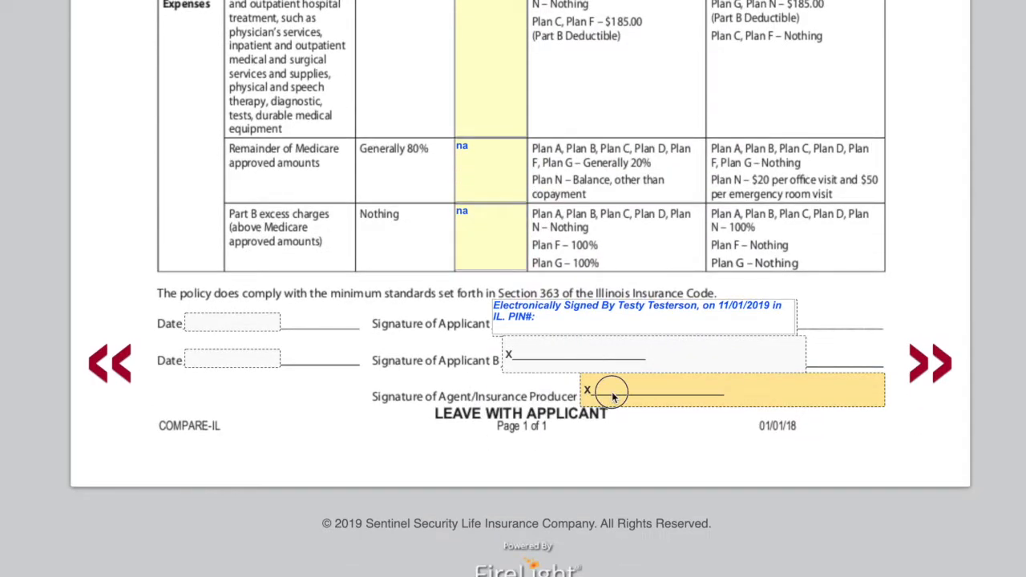
Step: Open the agent certification page and scroll down to its agency fields
left_click(927, 373)
scroll(277, 94, "down", 5)
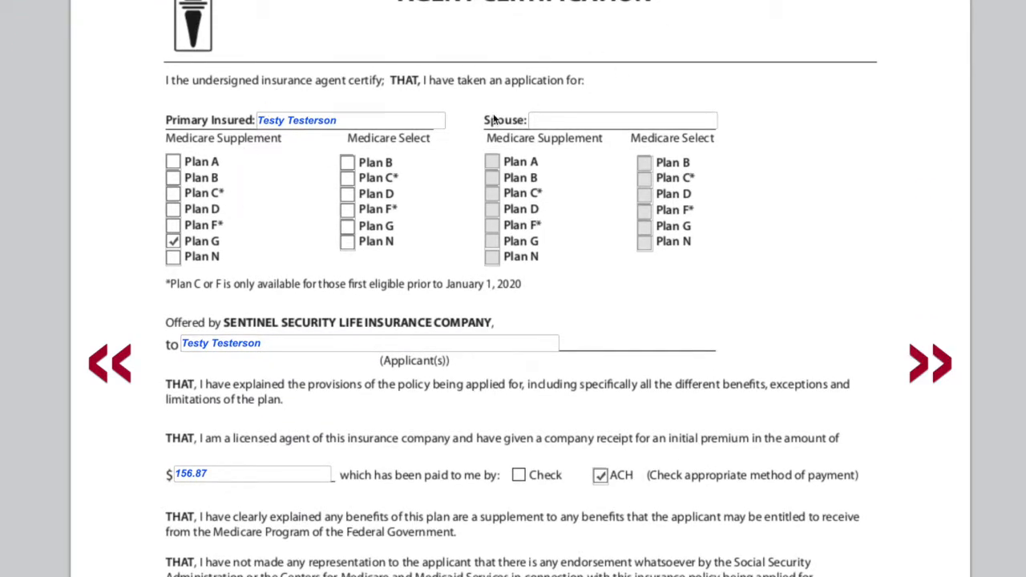
scroll(333, 251, "down", 5)
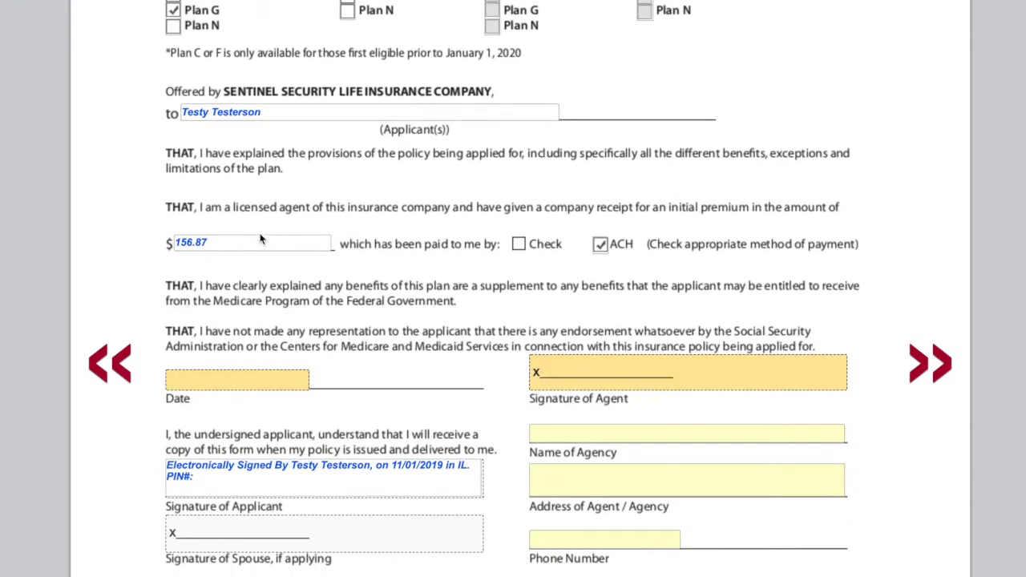
scroll(330, 273, "down", 4)
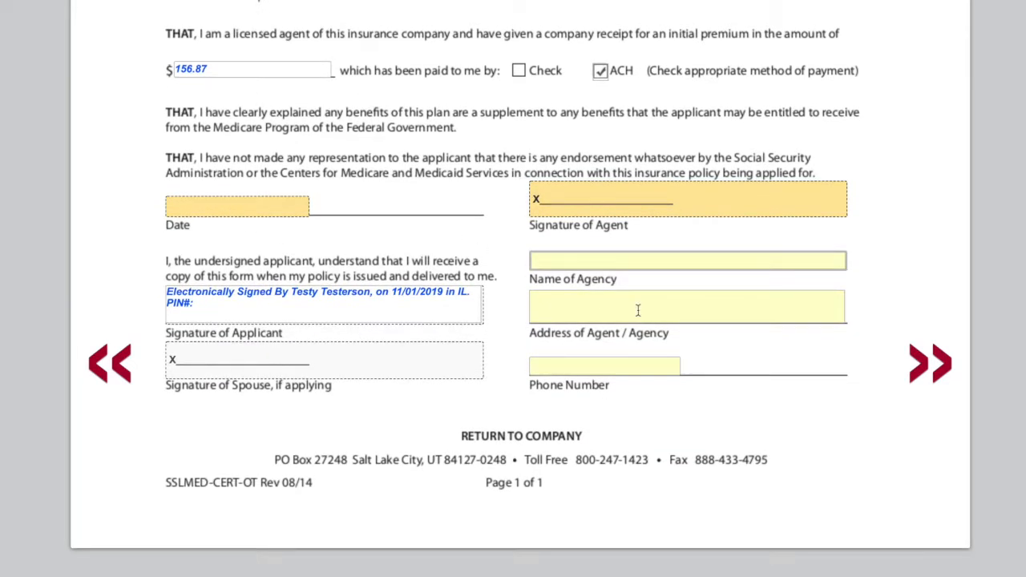
Step: Move to the telephone electronic signature sheet and enter Applicant A's 4-digit signature PIN
left_click(928, 370)
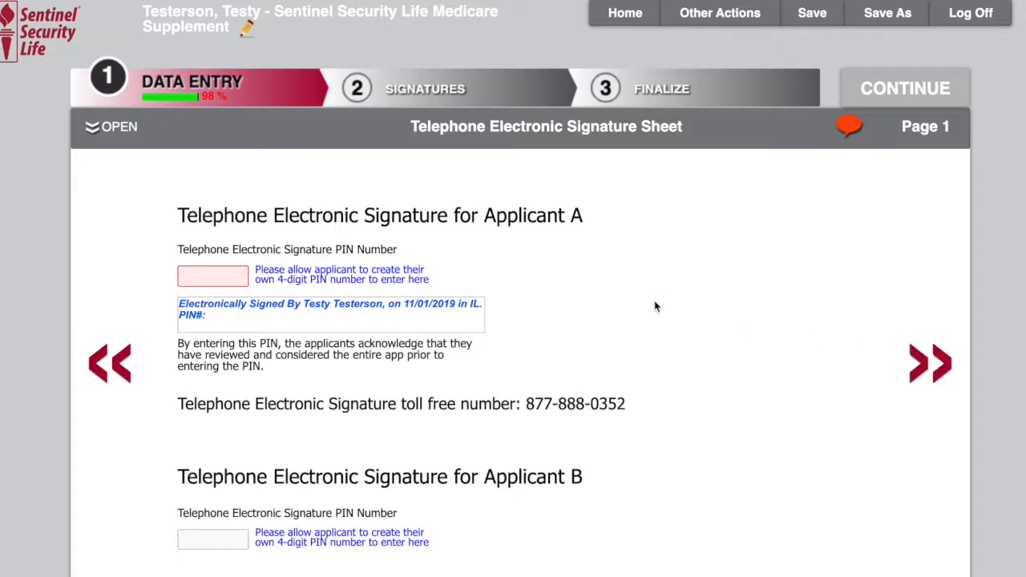
scroll(658, 306, "down", 3)
left_click(218, 157)
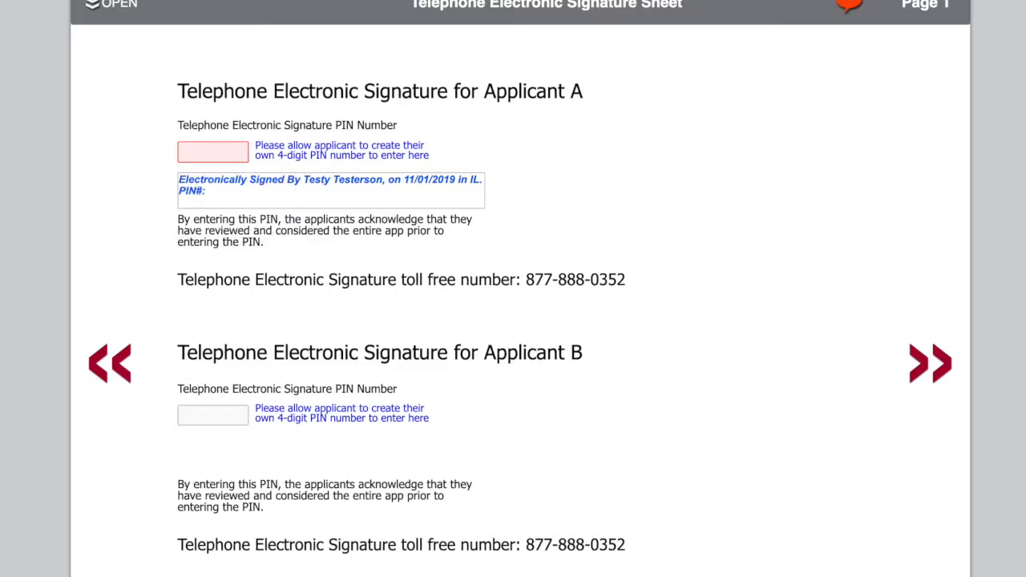
left_click(193, 164)
type("1234")
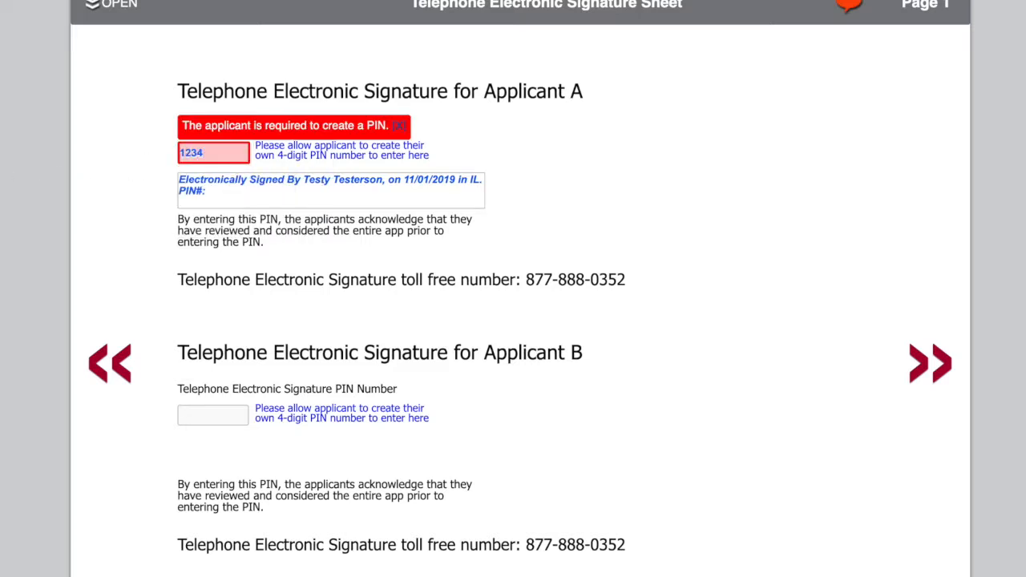
left_click(208, 231)
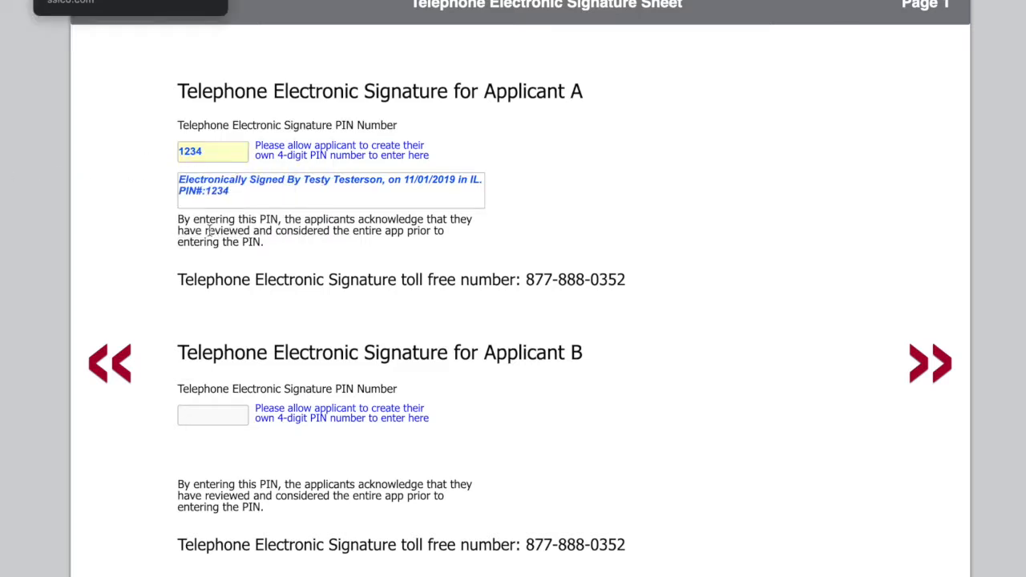
Step: Review the instructions and the application ID and PIN fields at the bottom of the signature sheet
scroll(426, 334, "down", 5)
scroll(425, 334, "up", 5)
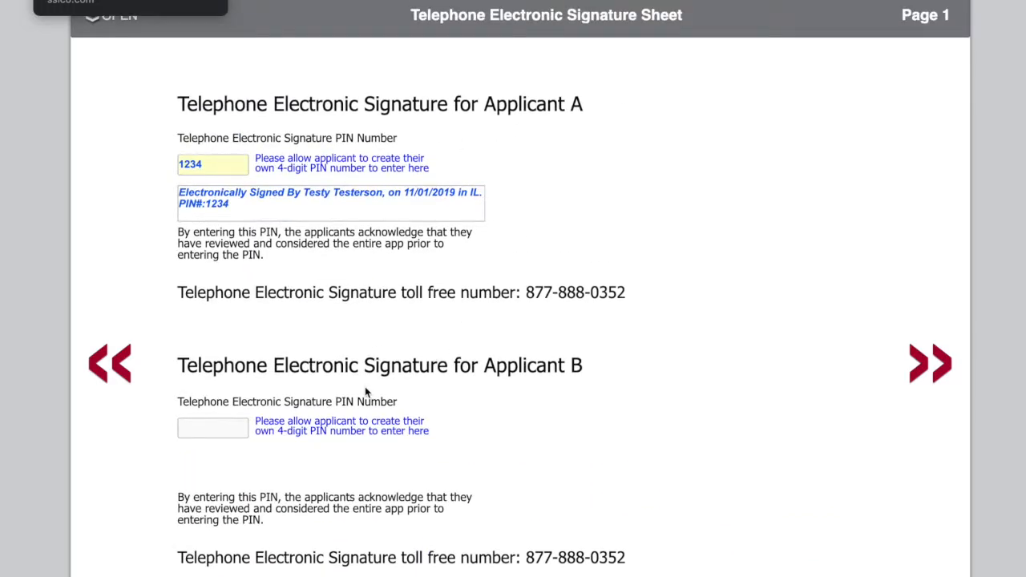
scroll(366, 389, "down", 4)
scroll(365, 391, "down", 5)
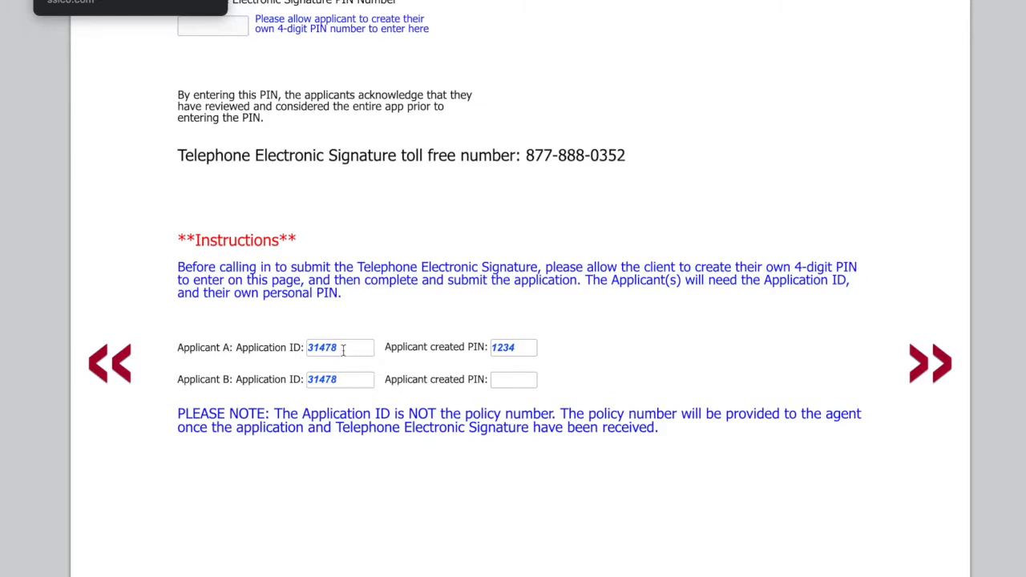
left_click_drag(337, 348, 307, 359)
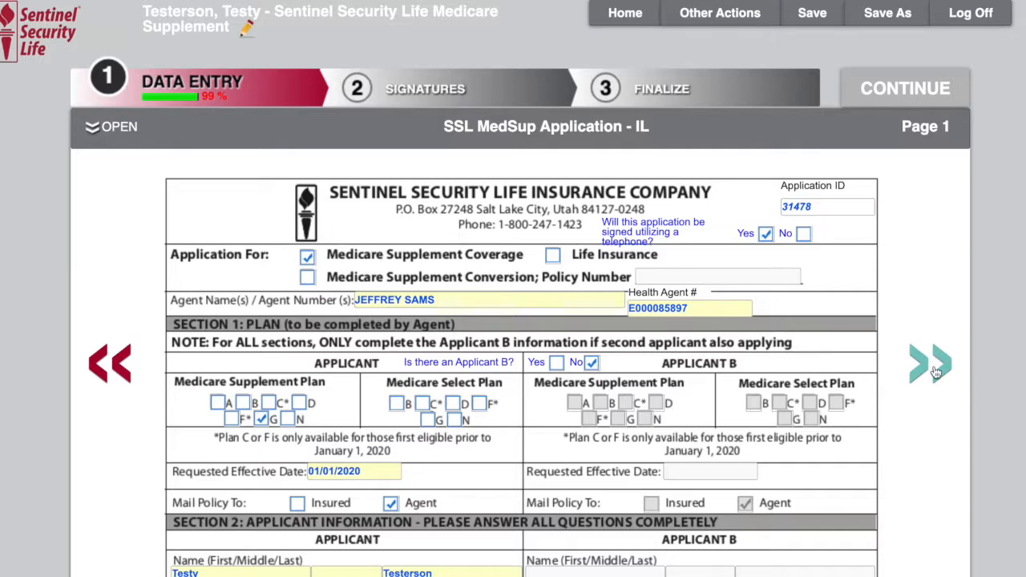
Step: Return to page 3 of the MedSup application and re-enter the bank account number in the billing section
scroll(935, 371, "down", 9)
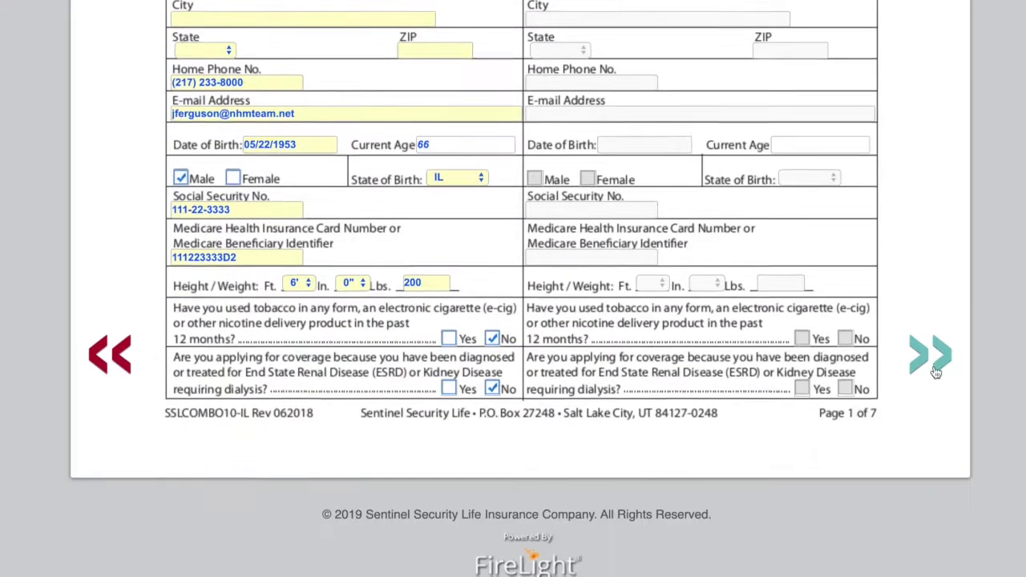
left_click(935, 370)
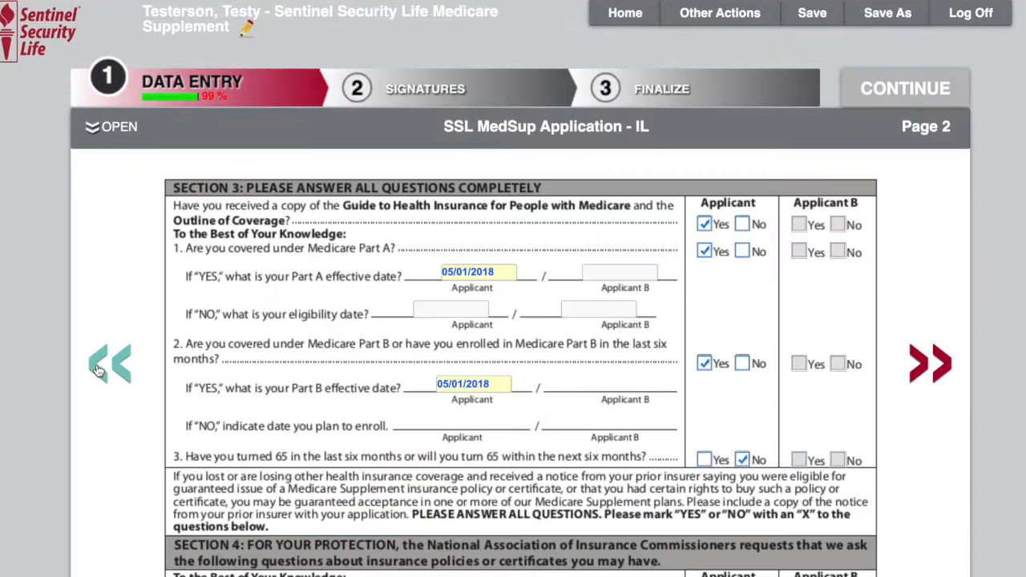
left_click(932, 375)
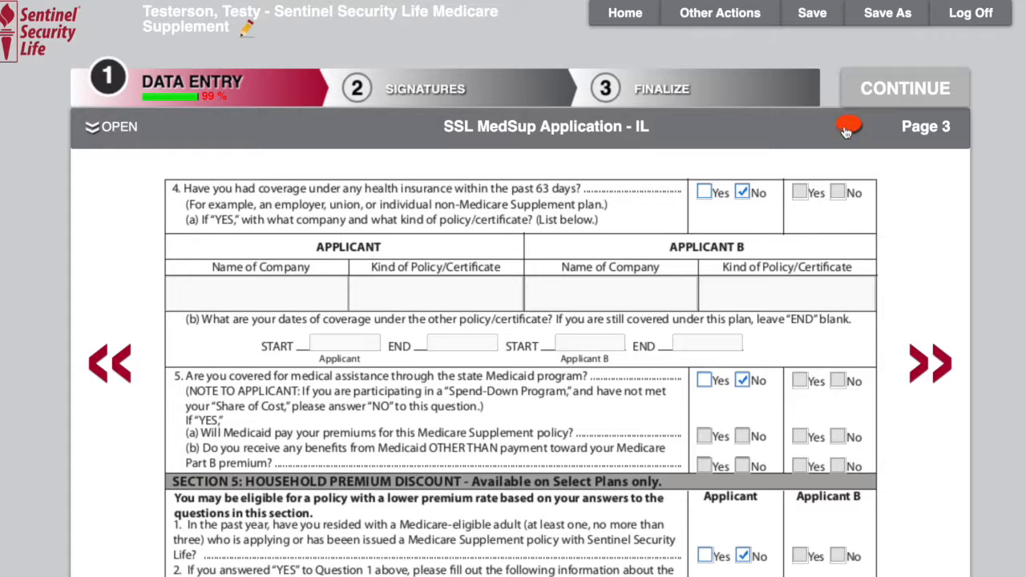
left_click(95, 126)
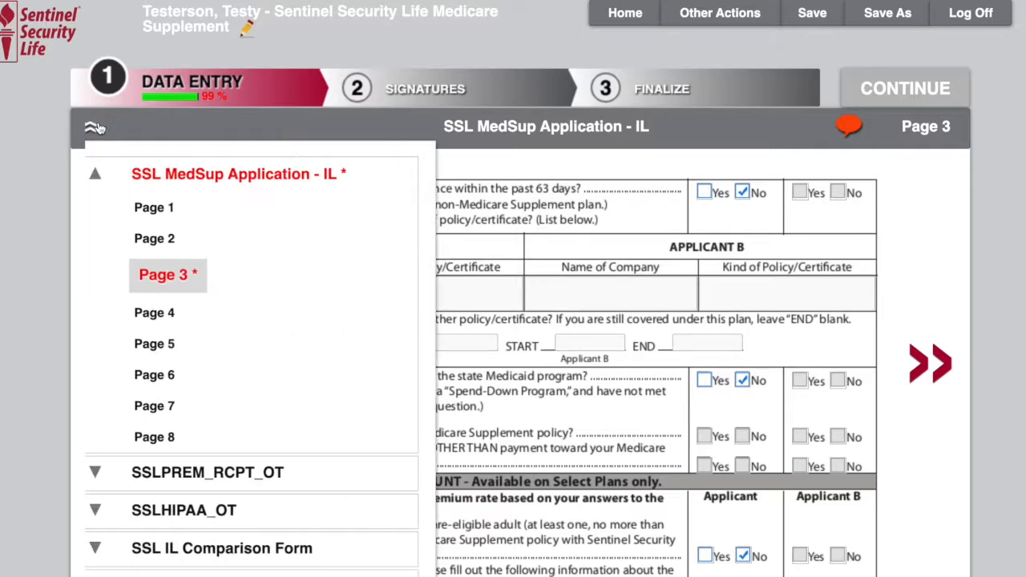
scroll(178, 309, "down", 3)
left_click(161, 169)
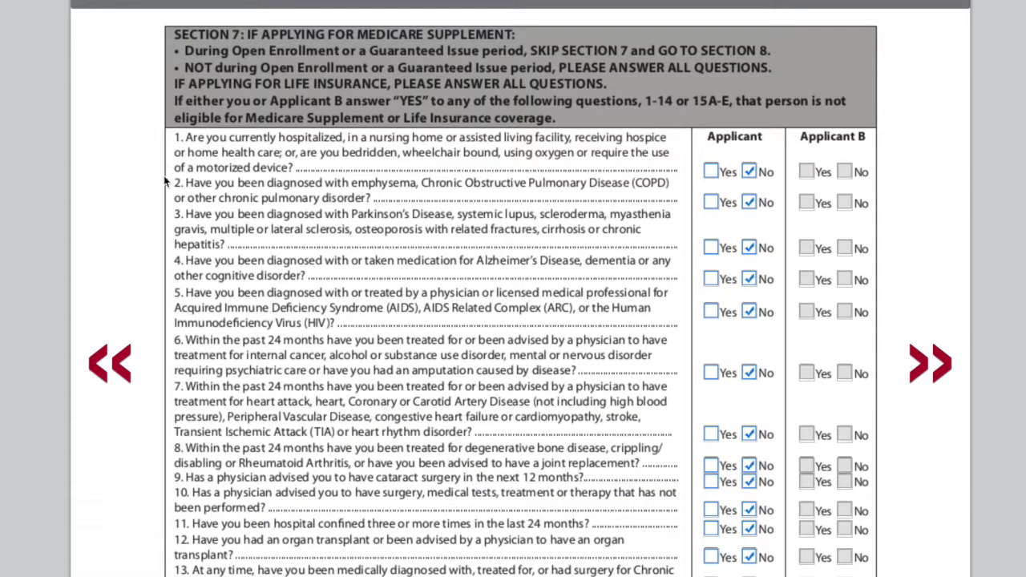
scroll(116, 58, "up", 2)
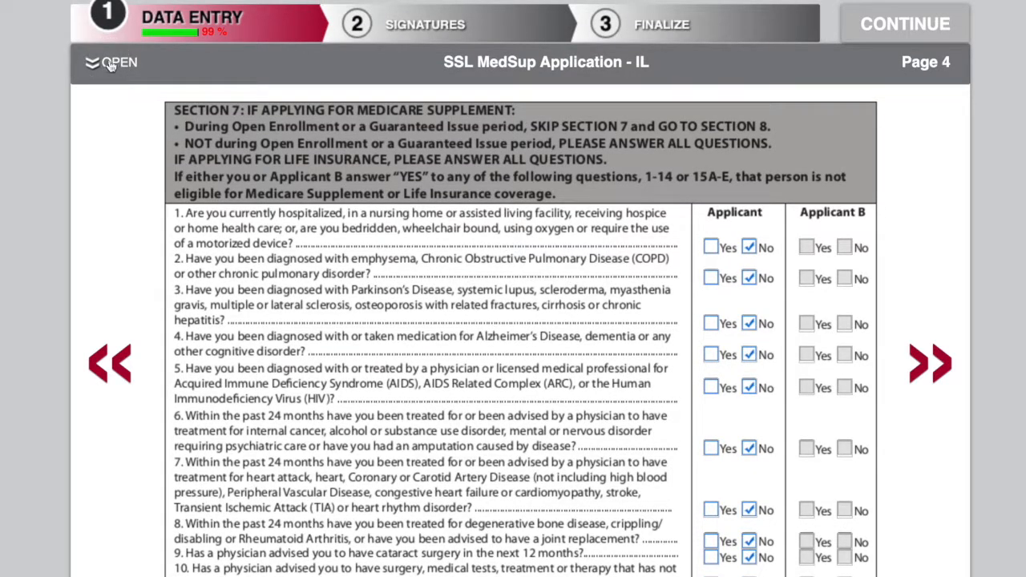
left_click(110, 64)
left_click(173, 207)
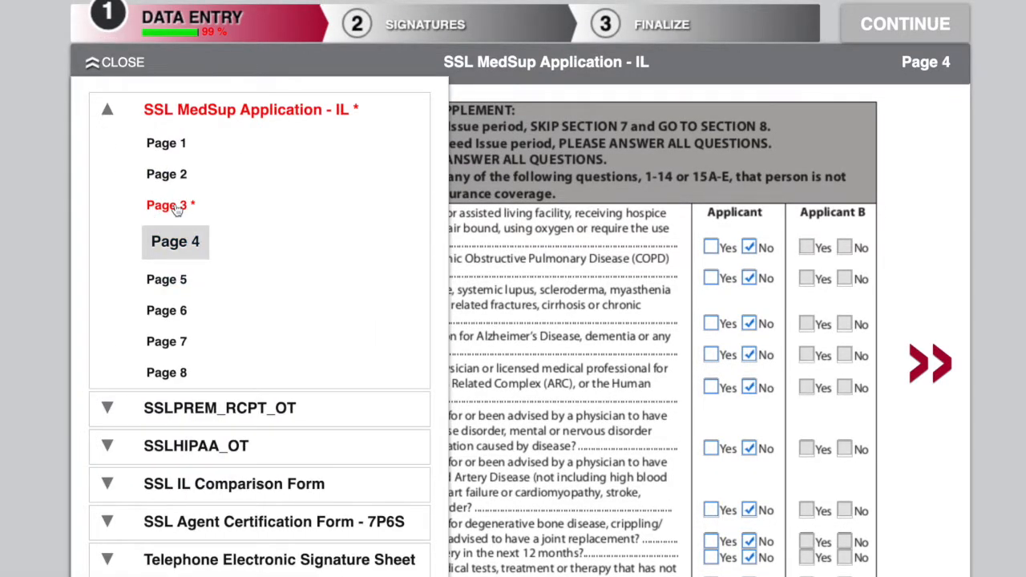
scroll(449, 241, "down", 2)
scroll(450, 249, "down", 5)
scroll(418, 159, "down", 3)
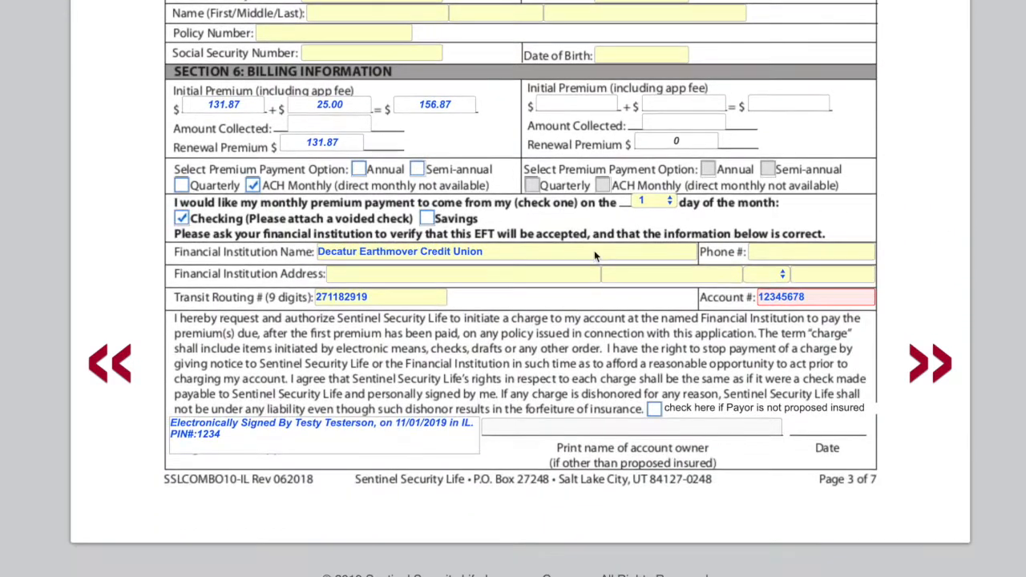
left_click(816, 298)
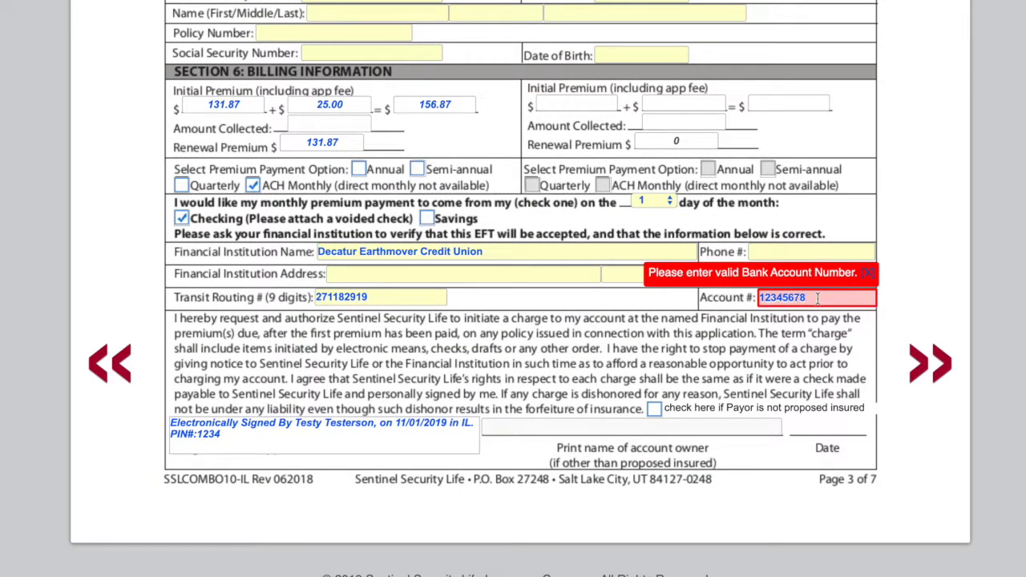
key("Tab")
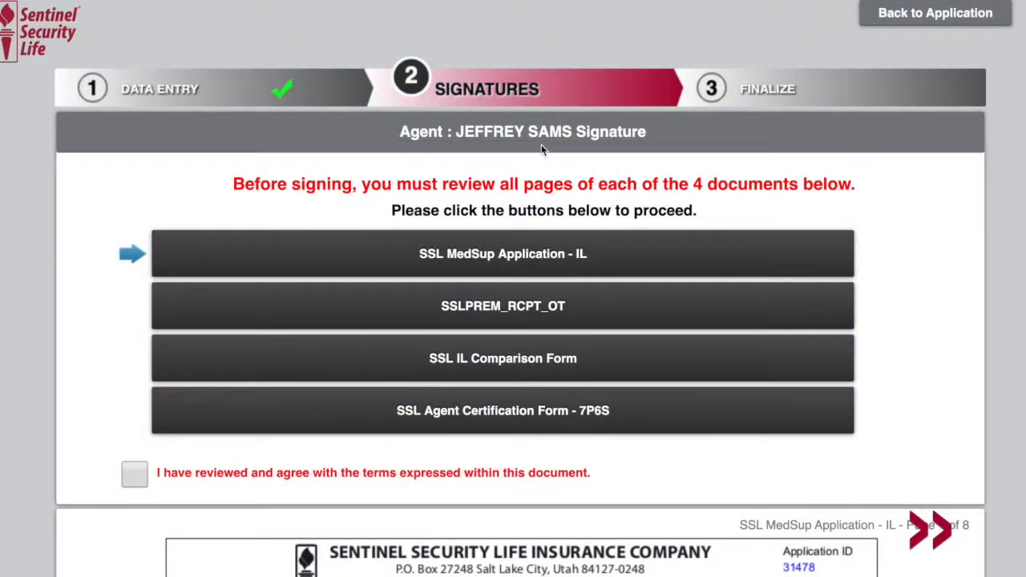
Step: On the agent signature screen, mark the SSL MedSup Application - IL document as reviewed and agreed
scroll(551, 183, "down", 2)
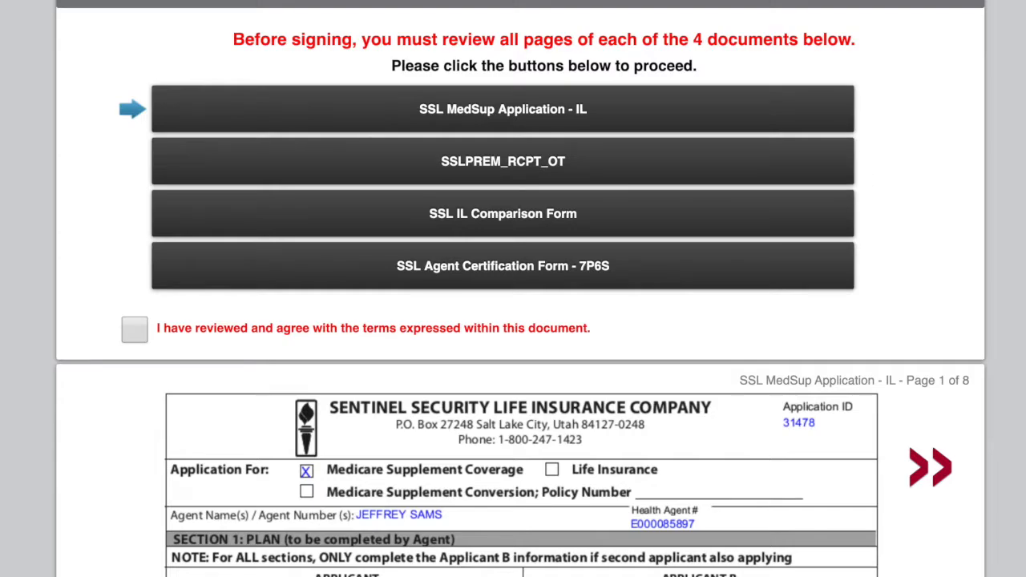
scroll(1002, 284, "down", 6)
scroll(1002, 285, "down", 6)
scroll(1002, 284, "up", 13)
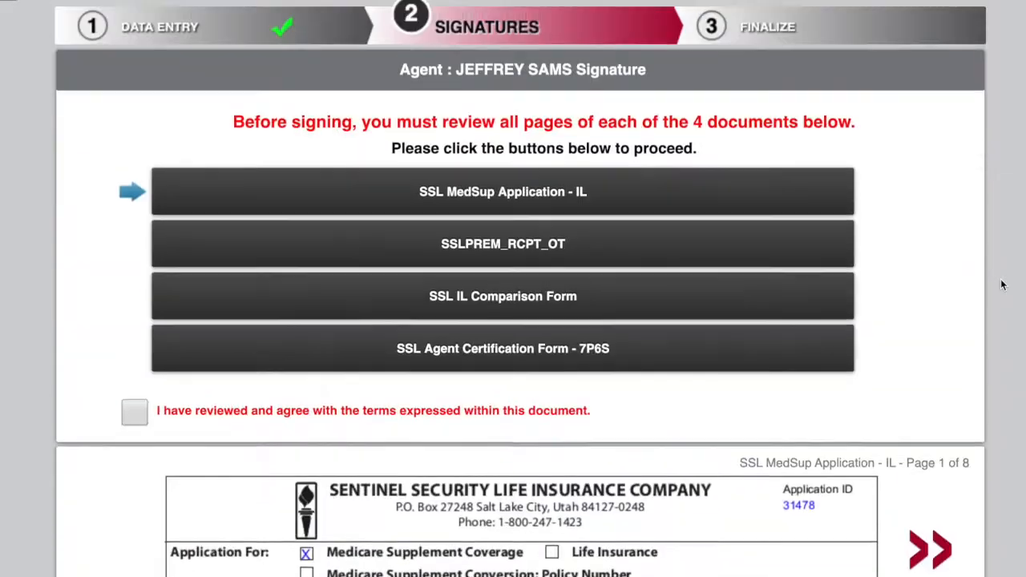
scroll(1003, 285, "up", 1)
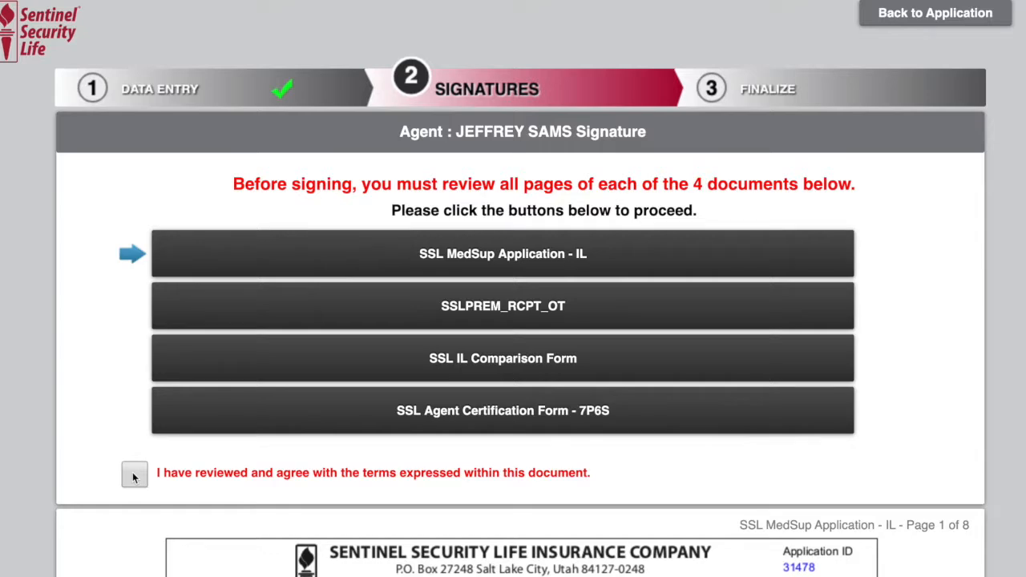
left_click(133, 477)
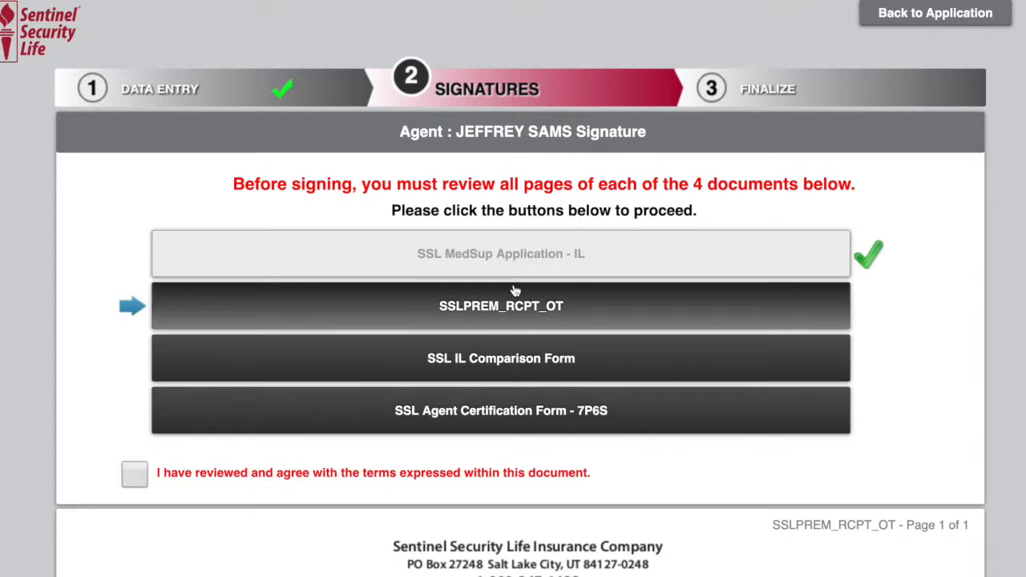
Step: Review the SSLPREM_RCPT_OT premium receipt document and mark it as reviewed and agreed
scroll(515, 290, "down", 2)
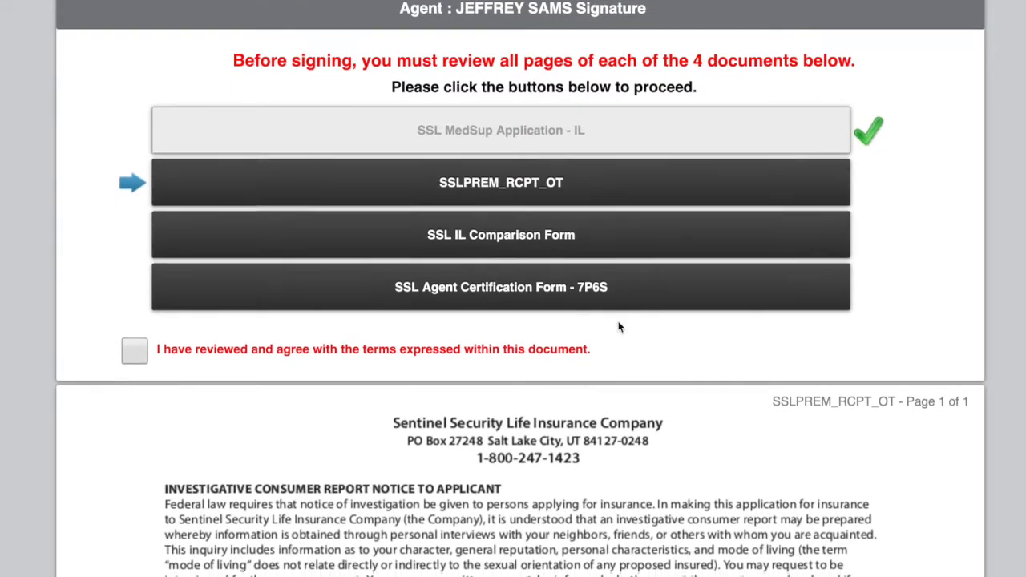
scroll(544, 363, "down", 10)
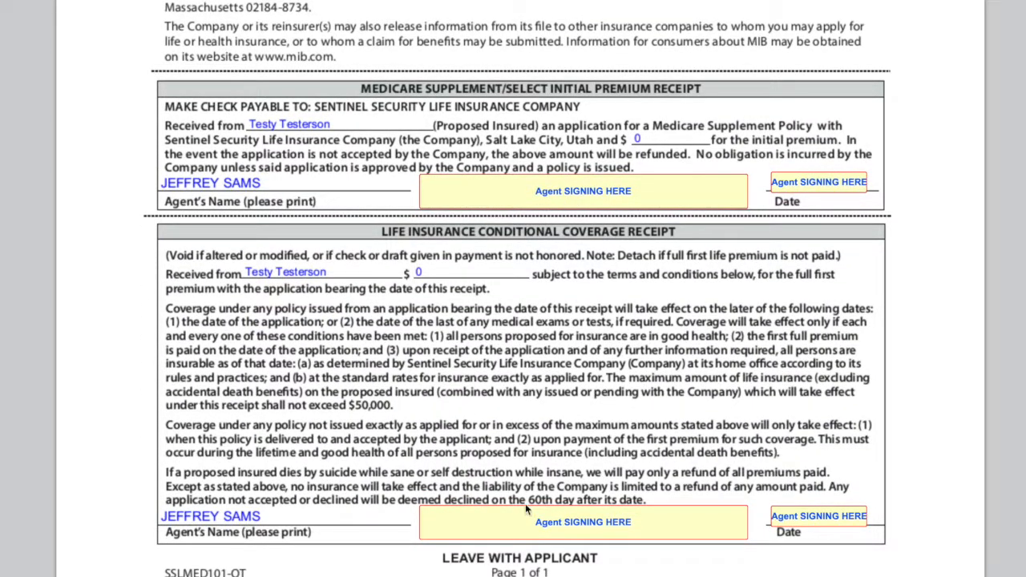
scroll(526, 513, "up", 15)
left_click(134, 475)
Step: Review the SSL IL Comparison Form and mark it as reviewed and agreed
scroll(140, 481, "down", 6)
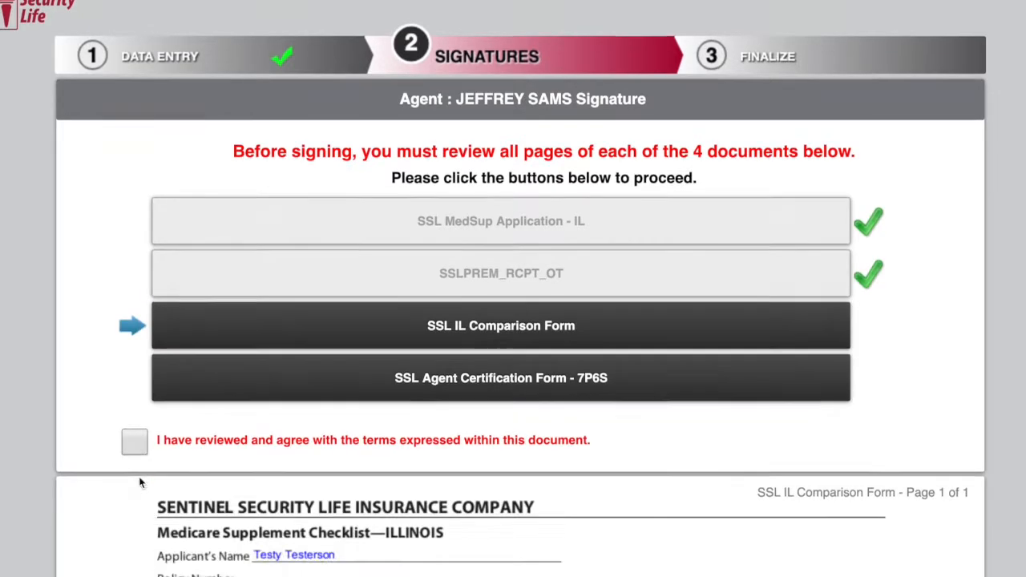
scroll(139, 481, "down", 5)
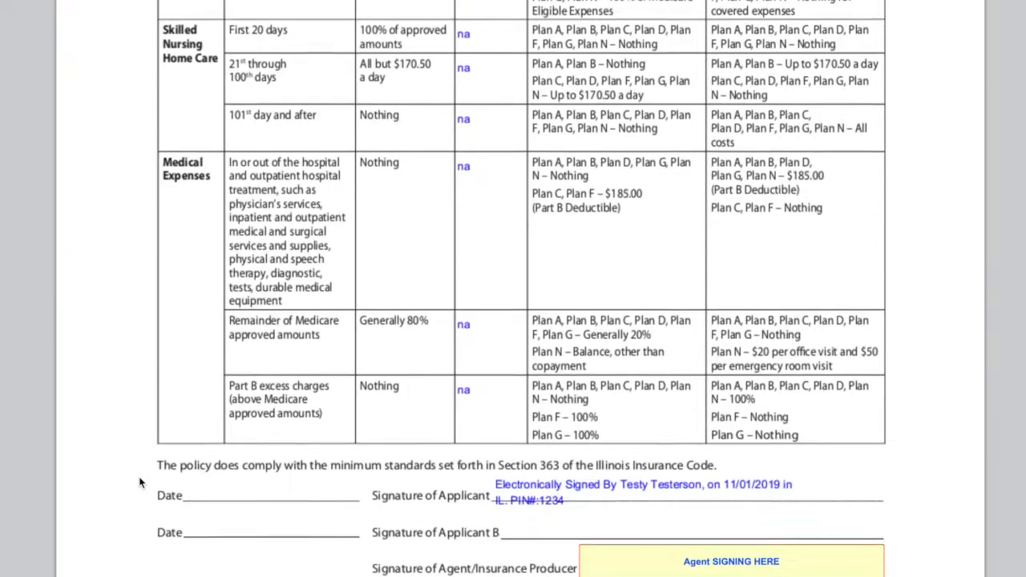
scroll(139, 482, "up", 12)
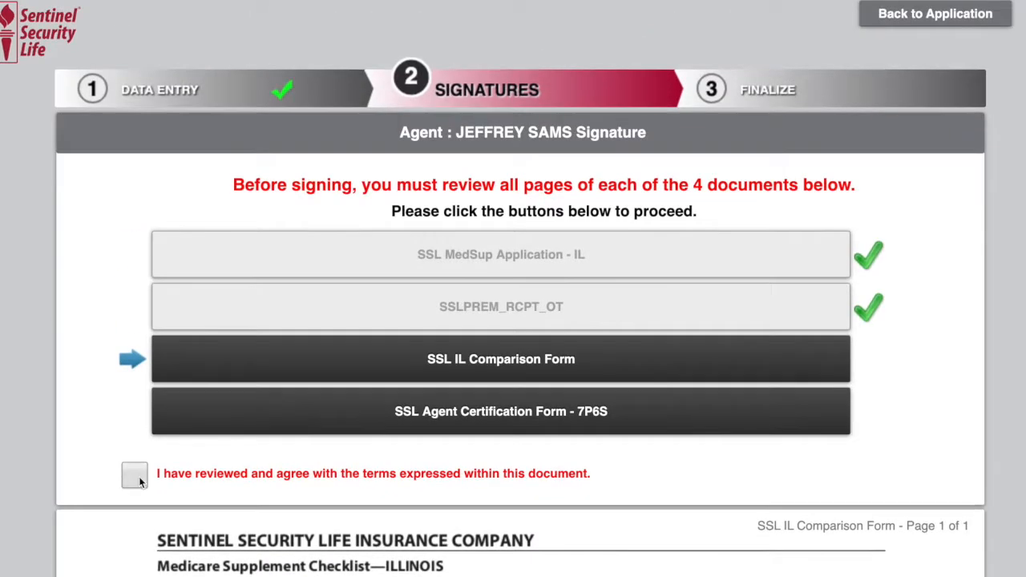
left_click(136, 481)
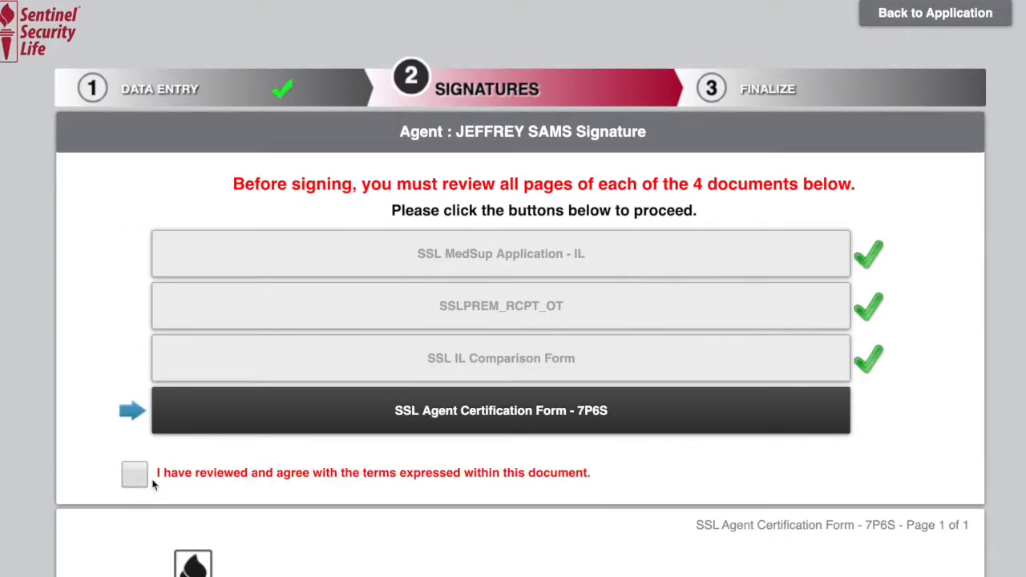
Step: Review the SSL Agent Certification Form - 7P6S, mark it as agreed, and open the agent signing screen
scroll(678, 459, "down", 5)
scroll(677, 460, "down", 8)
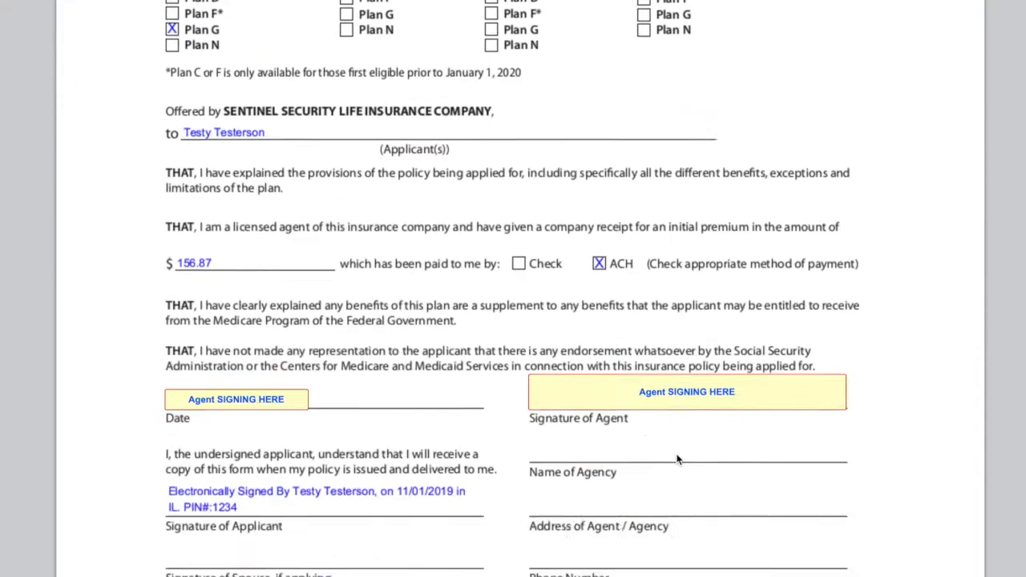
scroll(678, 460, "up", 13)
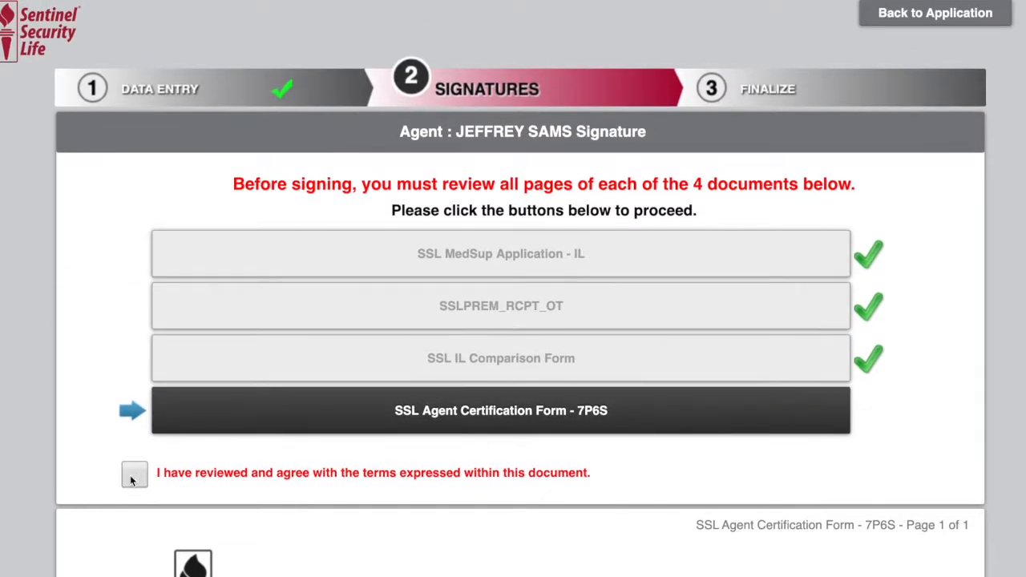
left_click(133, 477)
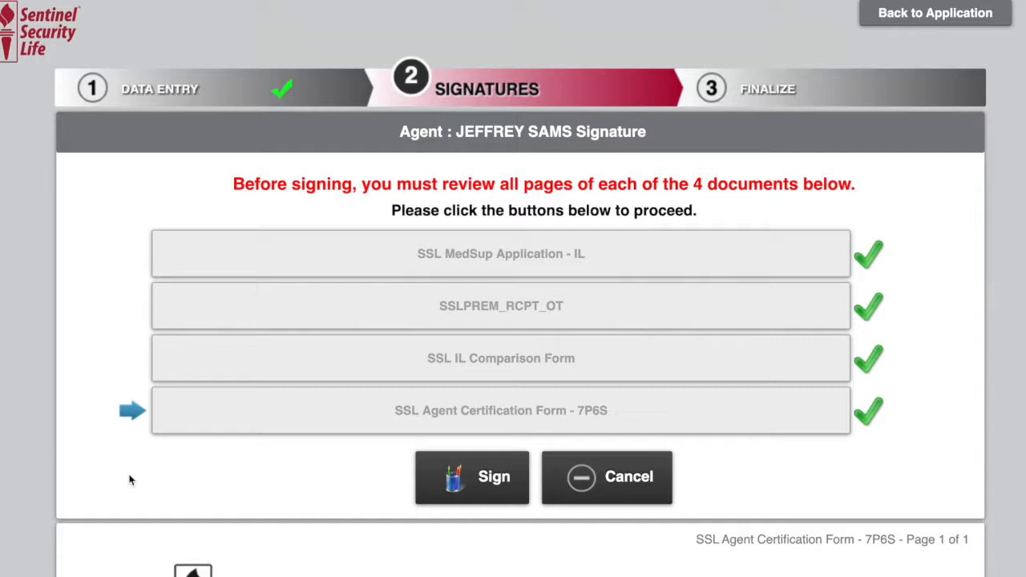
left_click(494, 477)
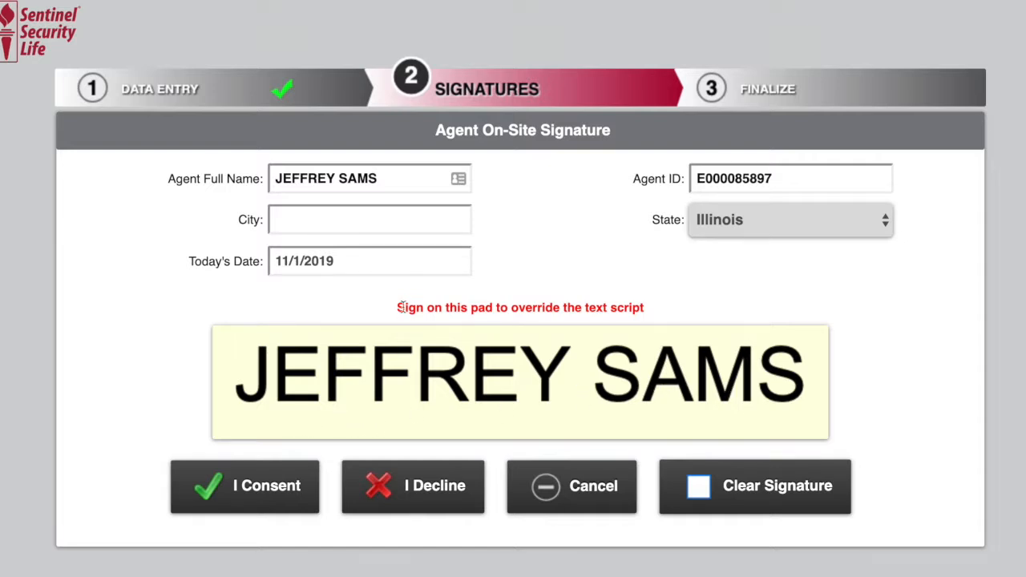
mouse_move(314, 415)
left_mouse_down()
mouse_move(286, 415)
mouse_move(334, 394)
mouse_move(354, 405)
mouse_move(373, 381)
mouse_move(456, 403)
left_mouse_up()
mouse_move(449, 347)
left_mouse_down()
mouse_move(505, 413)
mouse_move(533, 372)
left_mouse_up()
mouse_move(522, 417)
left_mouse_down()
mouse_move(586, 380)
mouse_move(603, 401)
mouse_move(633, 408)
mouse_move(671, 390)
mouse_move(830, 401)
left_mouse_up()
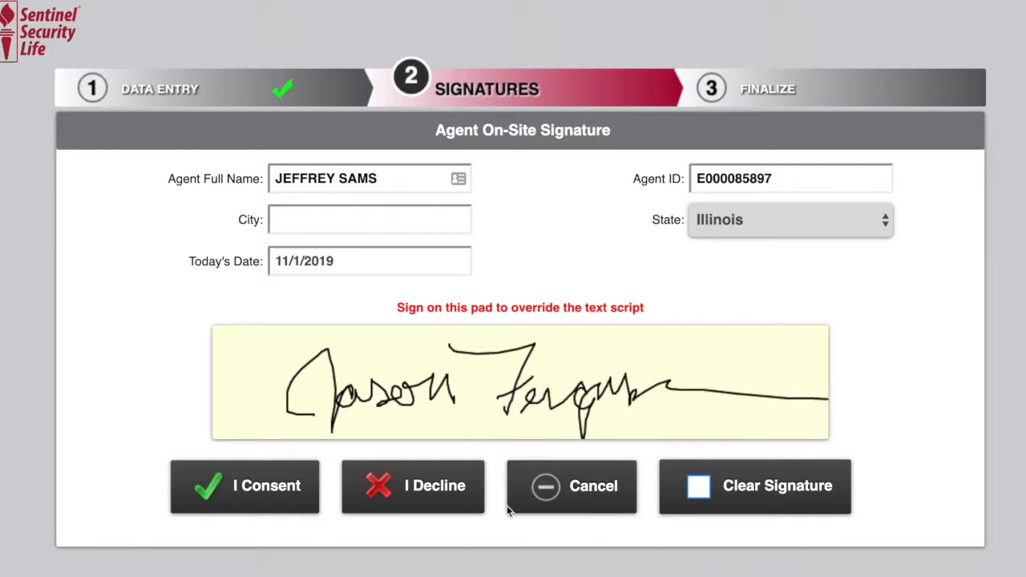
left_click(731, 505)
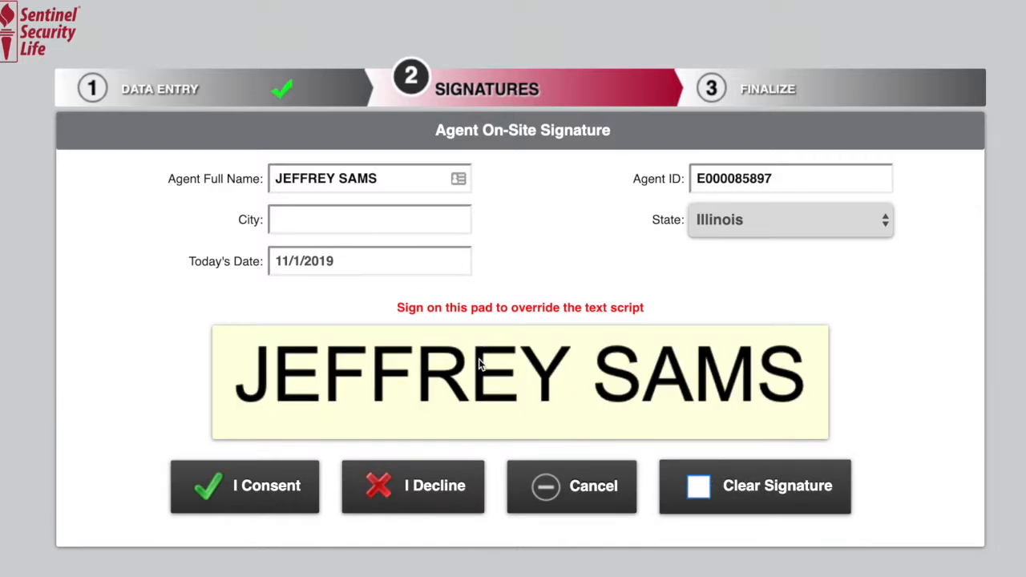
Step: Enter Decatur as the agent's city and consent to the agent's on-site signature
left_click(378, 231)
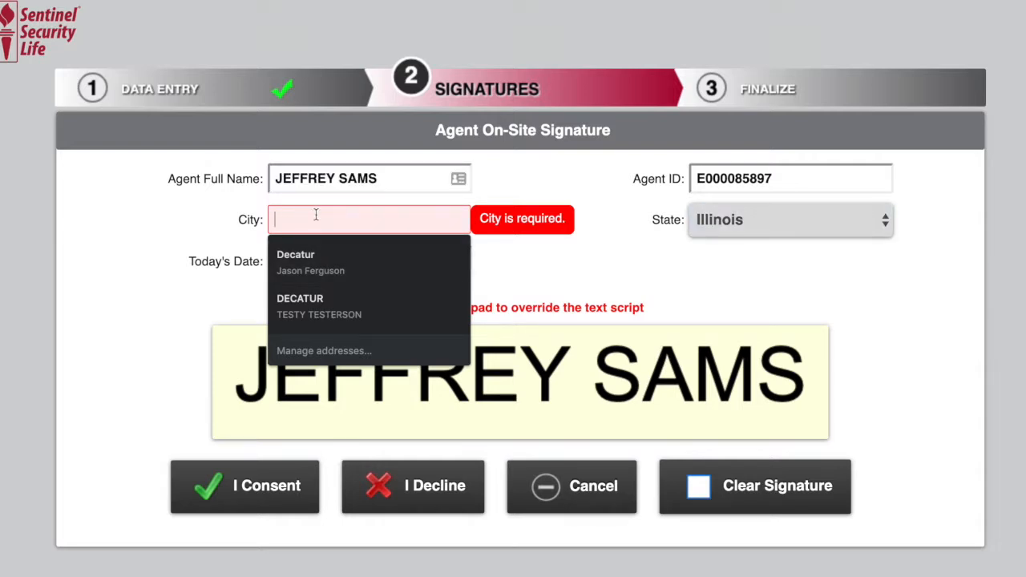
type("Decatur")
key("Tab")
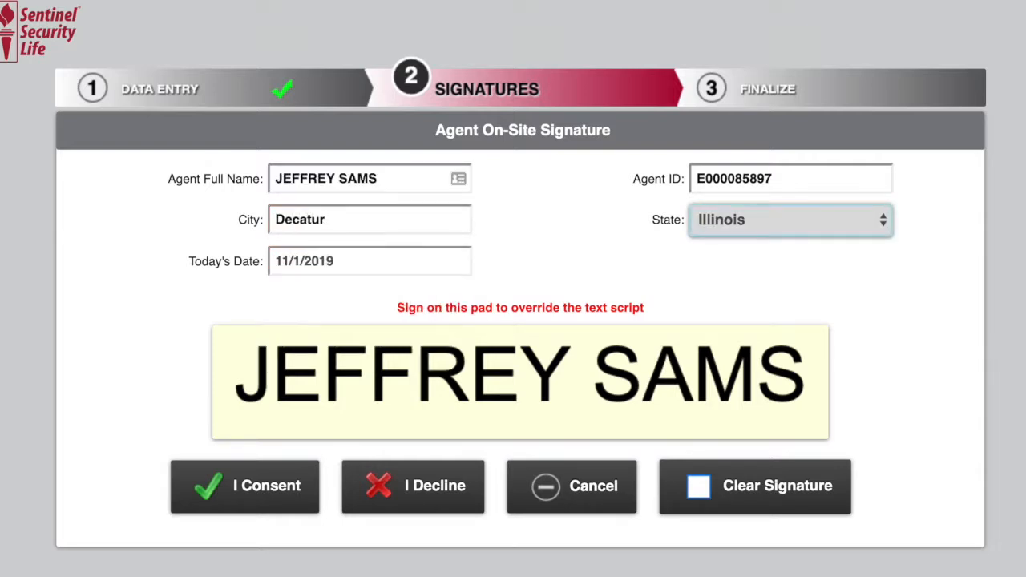
left_click(258, 492)
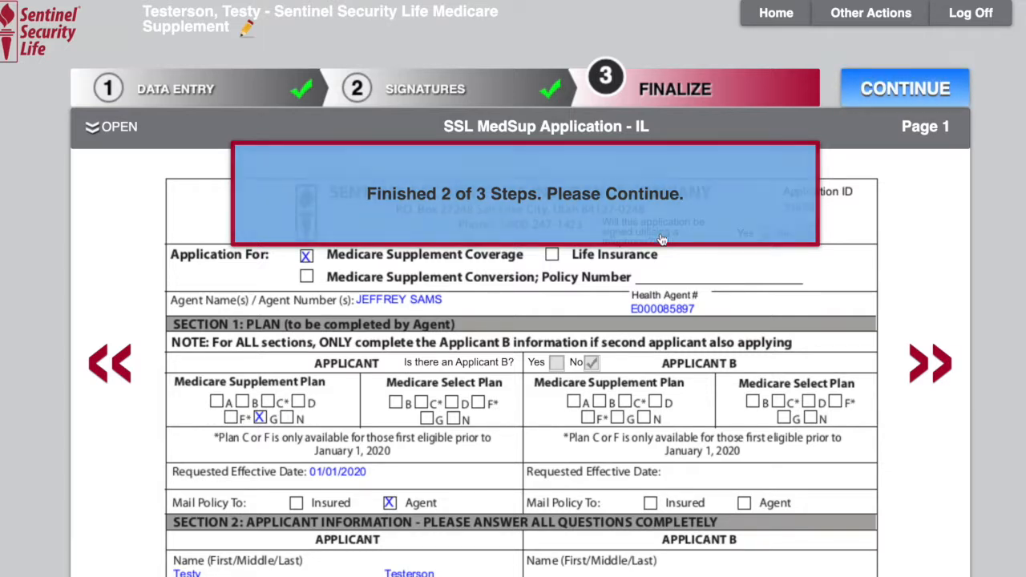
Step: Continue to submit the finalized application
left_click(898, 83)
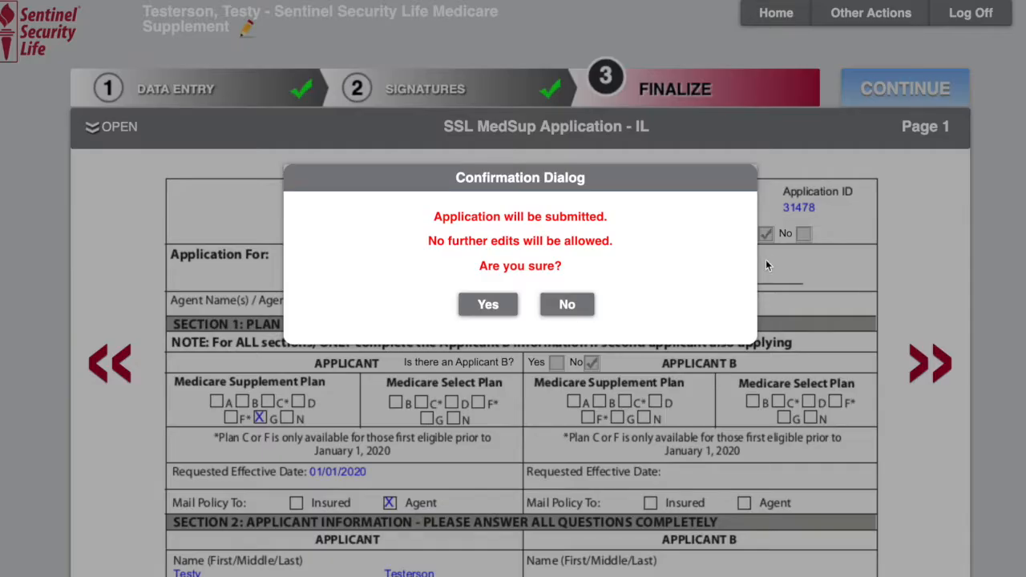